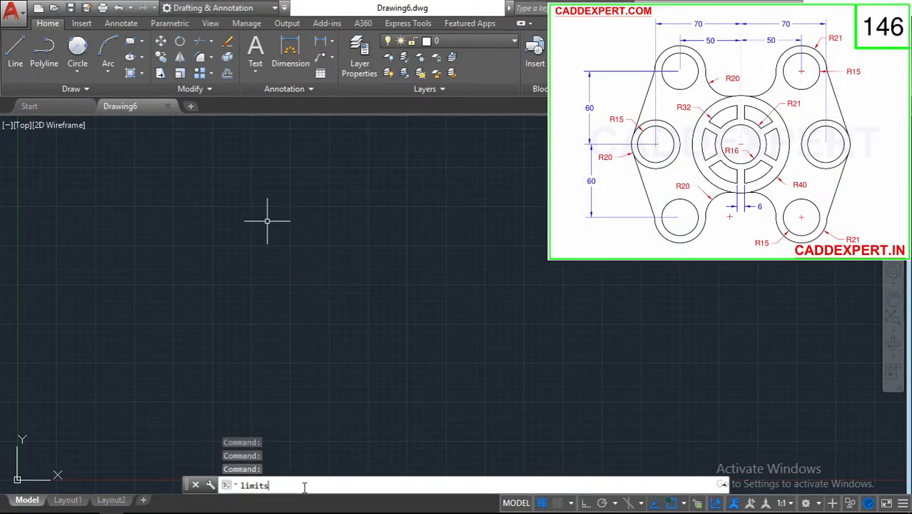
# Set the drawing limits from 0,0 to 300,300 and zoom to show the whole drawing area
pyautogui.press('Return')
pyautogui.press('Return')
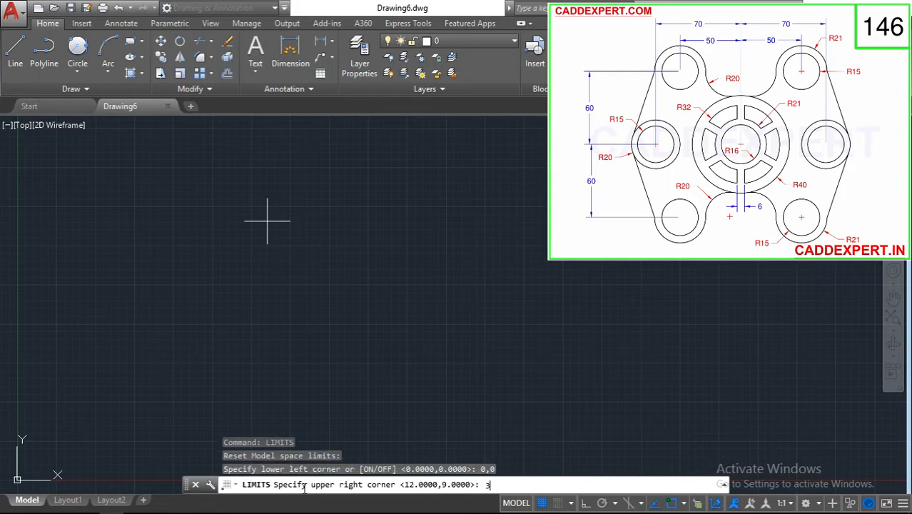
pyautogui.write('300,300')
pyautogui.press('Return')
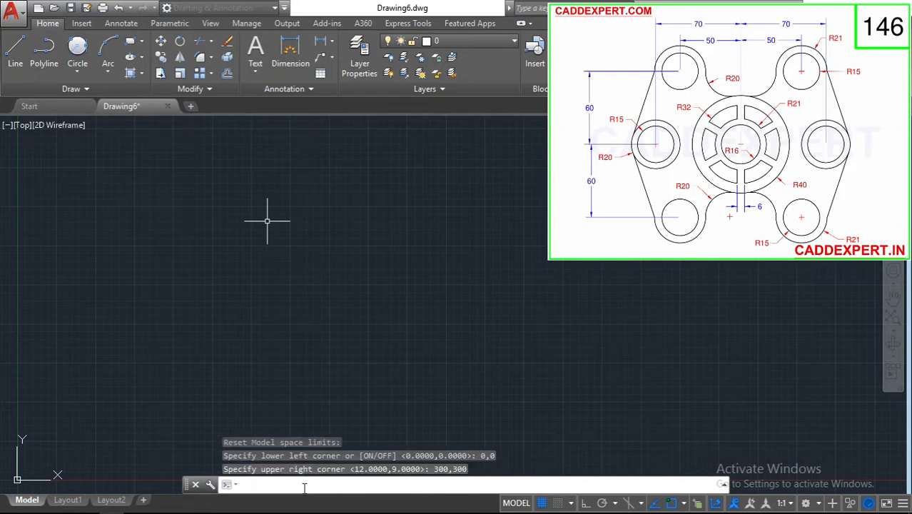
pyautogui.write('z')
pyautogui.press('Return')
pyautogui.write('a')
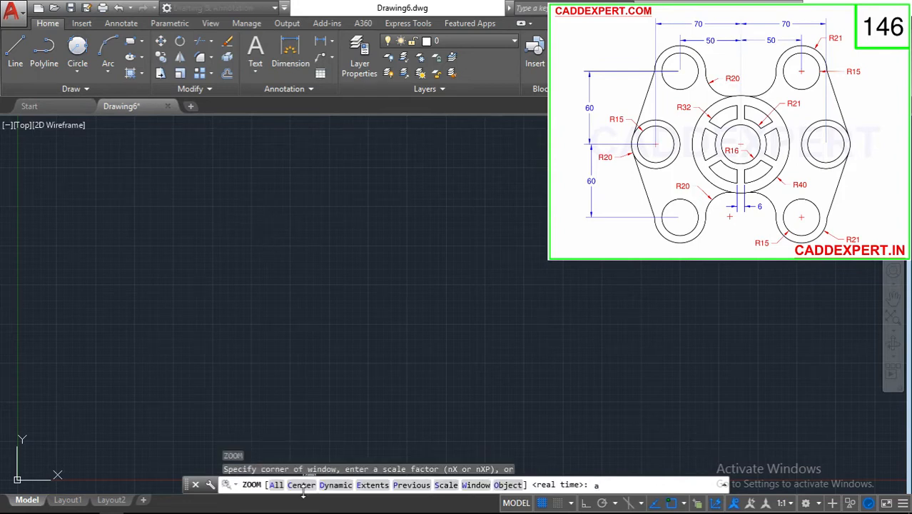
pyautogui.press('Return')
# Set the length precision to 0.00 and change the insertion scale unit in the drawing units
pyautogui.write('units')
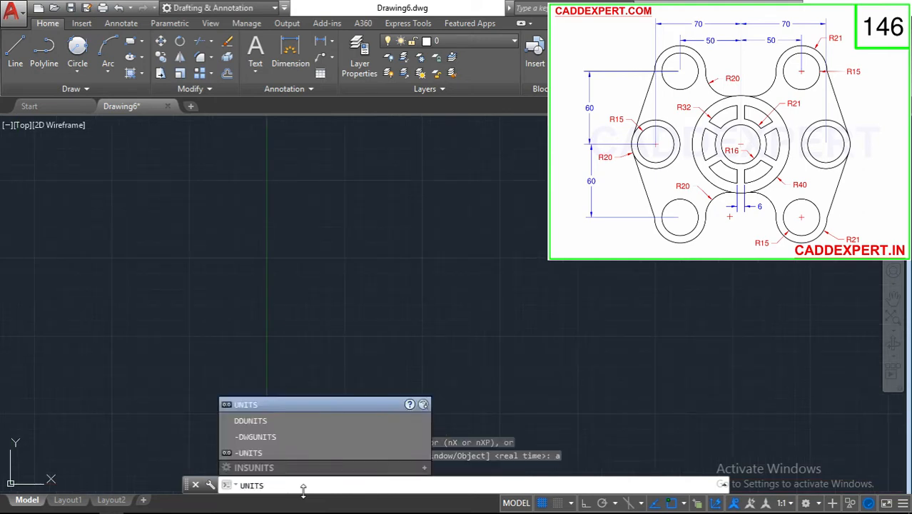
pyautogui.press('Return')
pyautogui.click(397, 196)
pyautogui.click(399, 225)
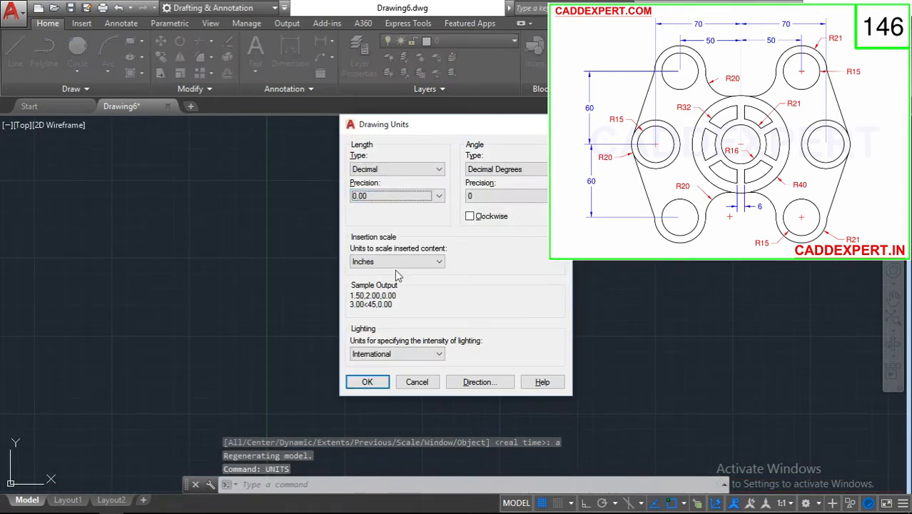
pyautogui.click(397, 261)
pyautogui.click(377, 320)
pyautogui.click(367, 382)
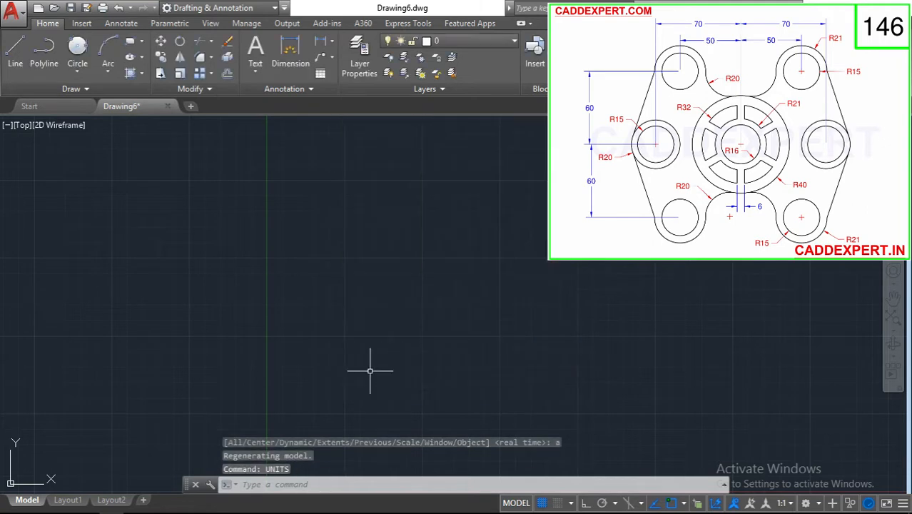
# Draw two concentric circles with radii 16 and 21 in the empty drawing area
pyautogui.moveTo(387, 182); pyautogui.dragTo(136, 209, button='middle')
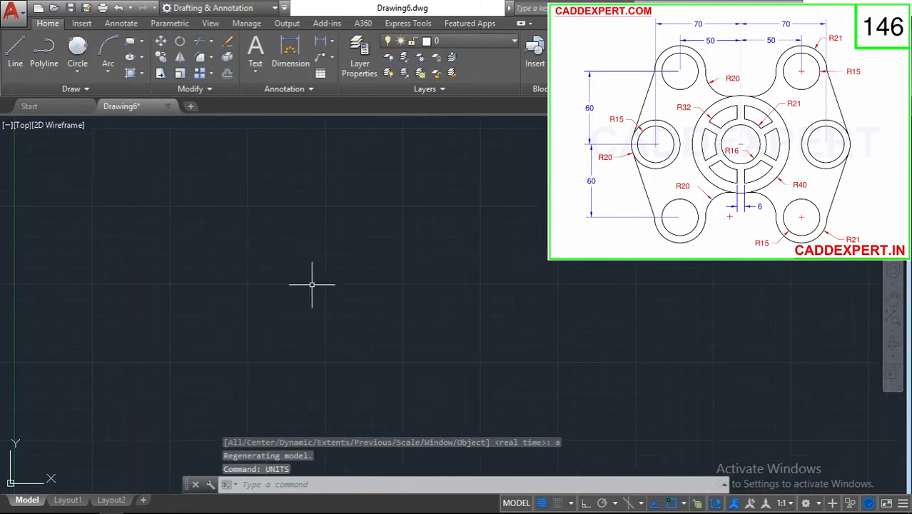
pyautogui.write('c')
pyautogui.press('Return')
pyautogui.click(390, 281)
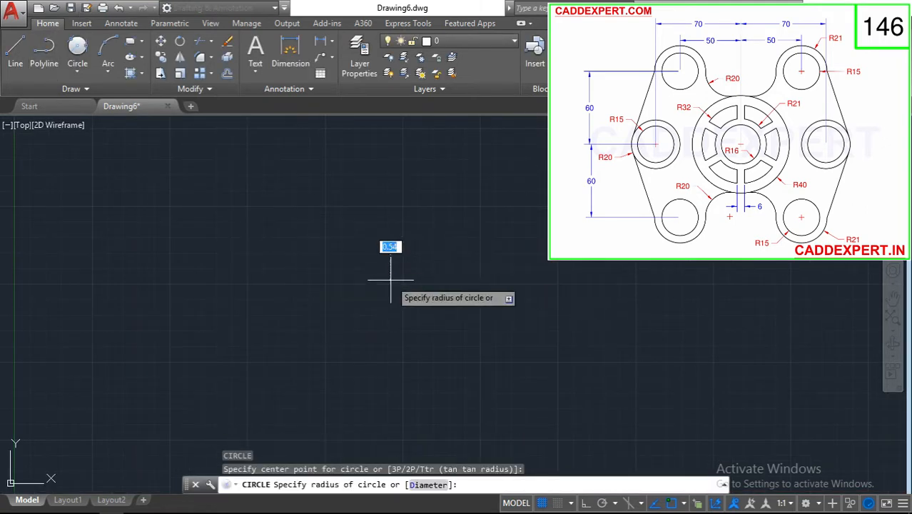
pyautogui.write('16')
pyautogui.press('Return')
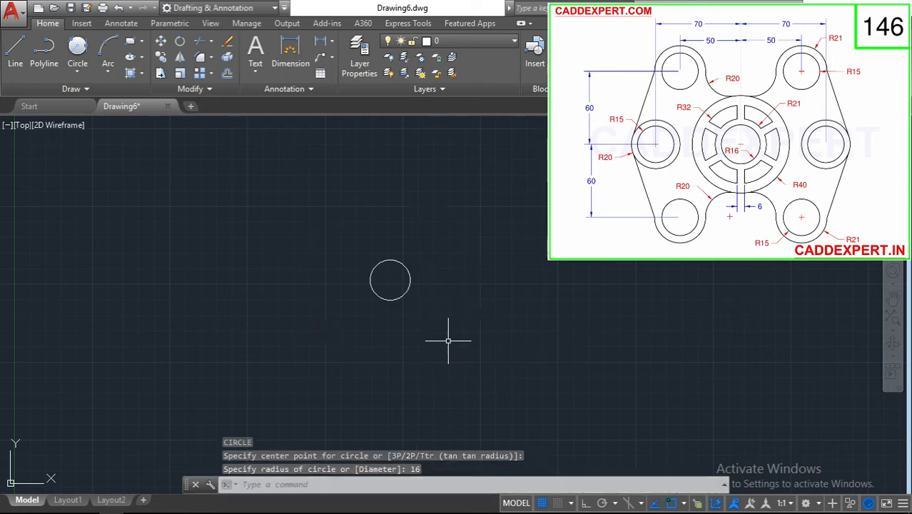
pyautogui.press('Return')
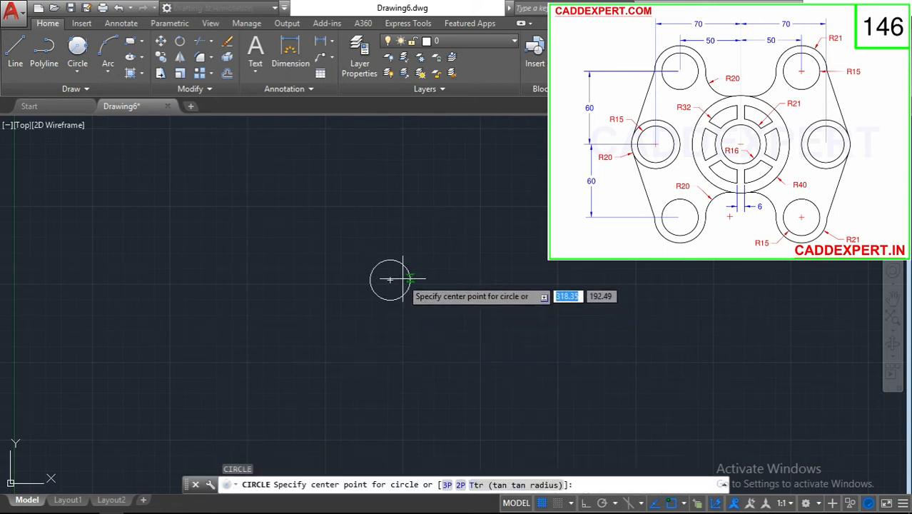
pyautogui.click(390, 280)
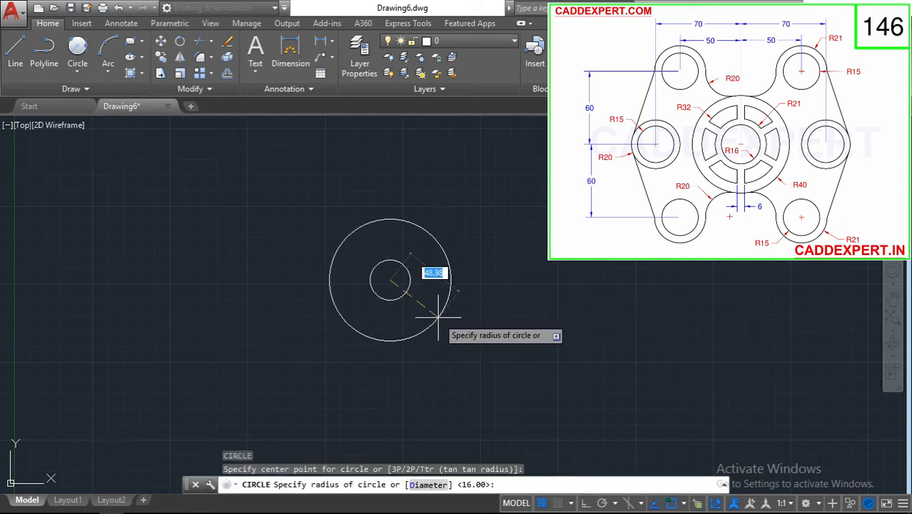
pyautogui.write('21')
pyautogui.press('Return')
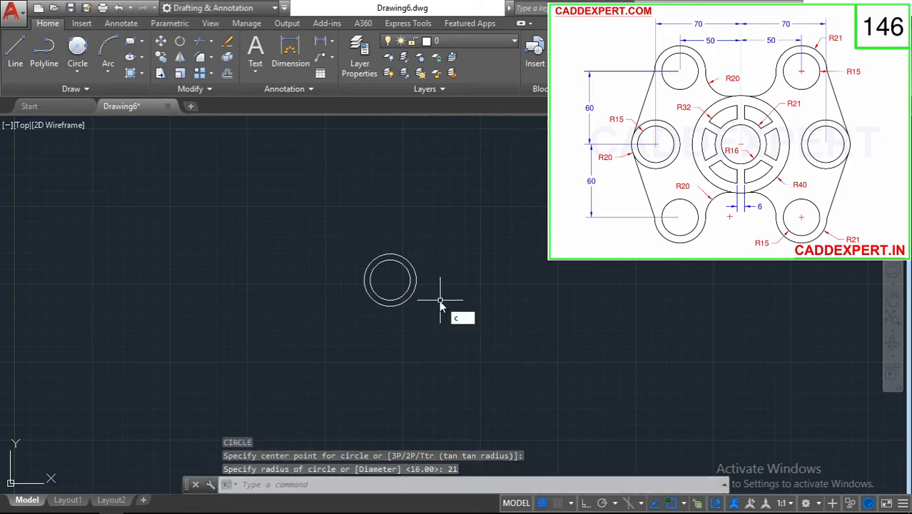
# Add two more circles with radii 32 and 40 on the same centre as the existing circles
pyautogui.write('c')
pyautogui.press('Return')
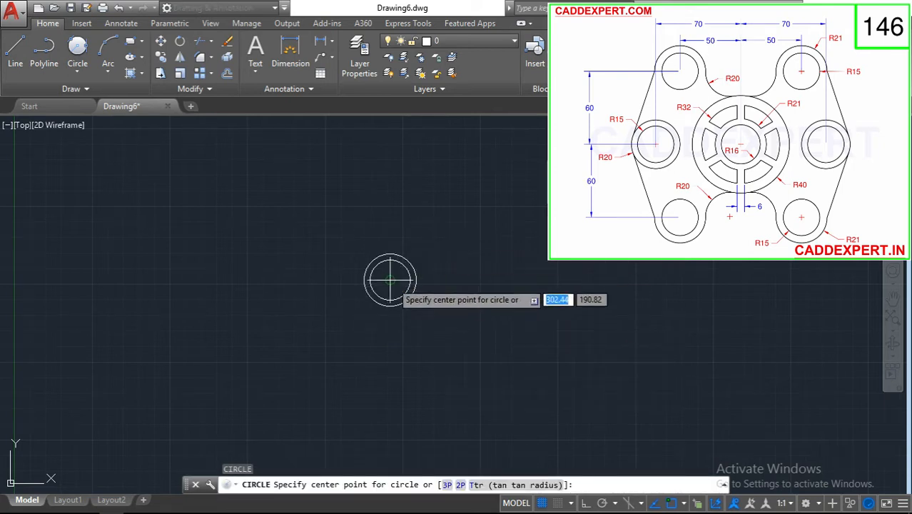
pyautogui.click(391, 279)
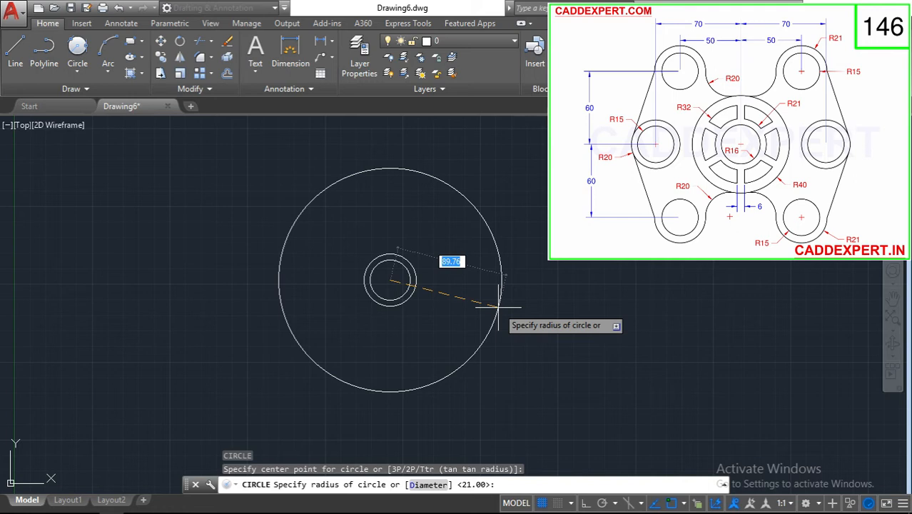
pyautogui.press('Return')
pyautogui.scroll(4, 429, 286)
pyautogui.write('c')
pyautogui.press('Return')
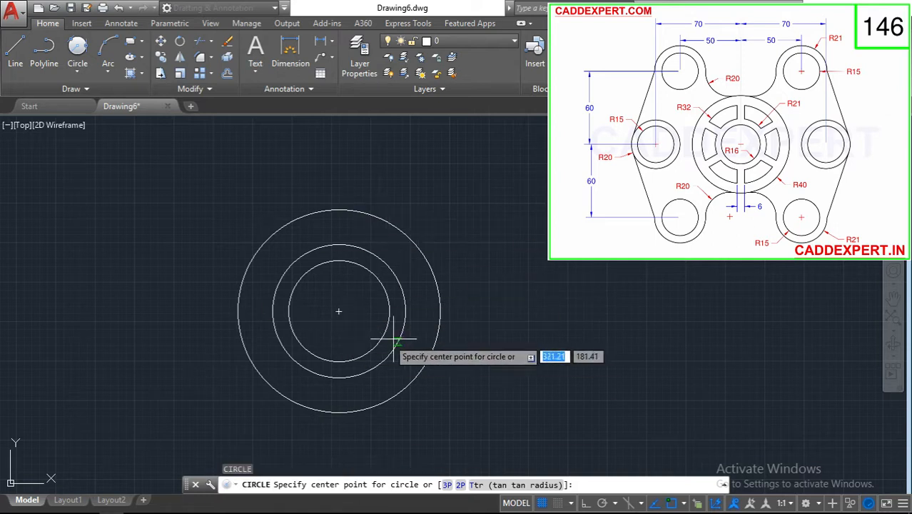
pyautogui.click(339, 310)
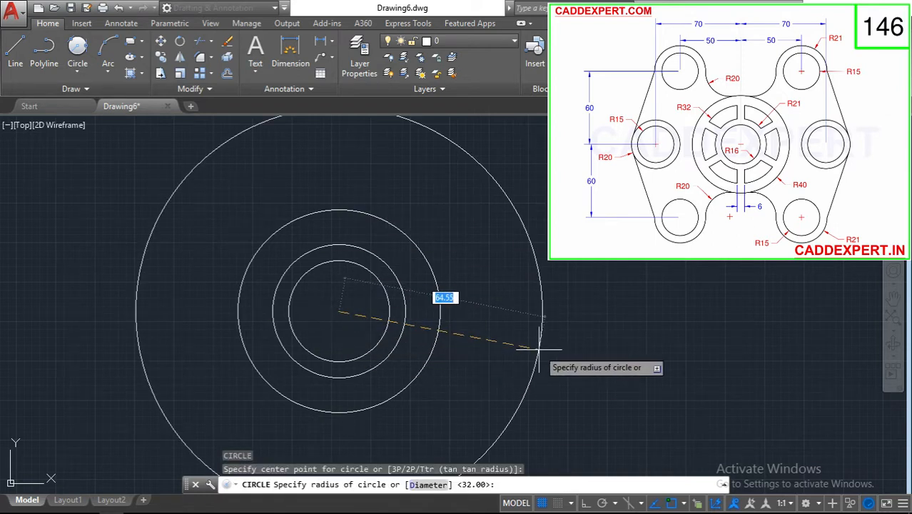
pyautogui.press('Return')
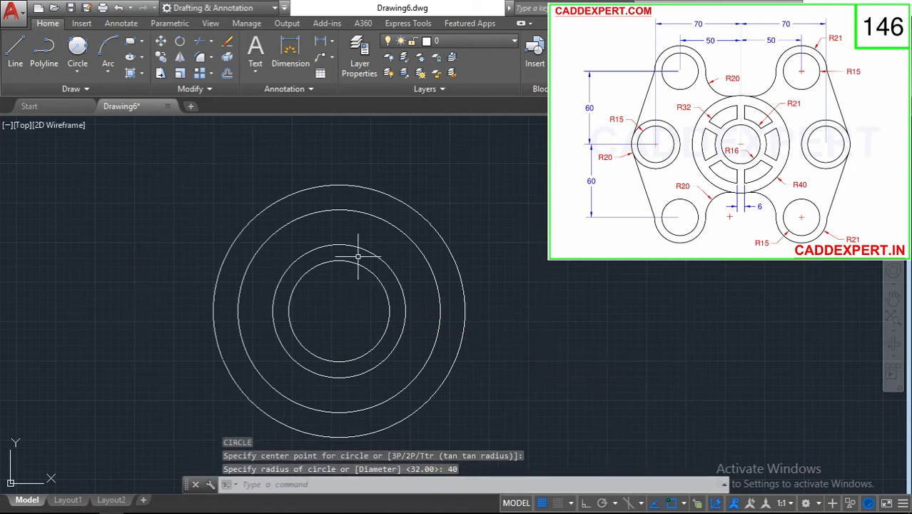
# Draw a vertical line from the circles' centre upward past the outermost circle, with polar tracking turned on
pyautogui.write('l')
pyautogui.press('Return')
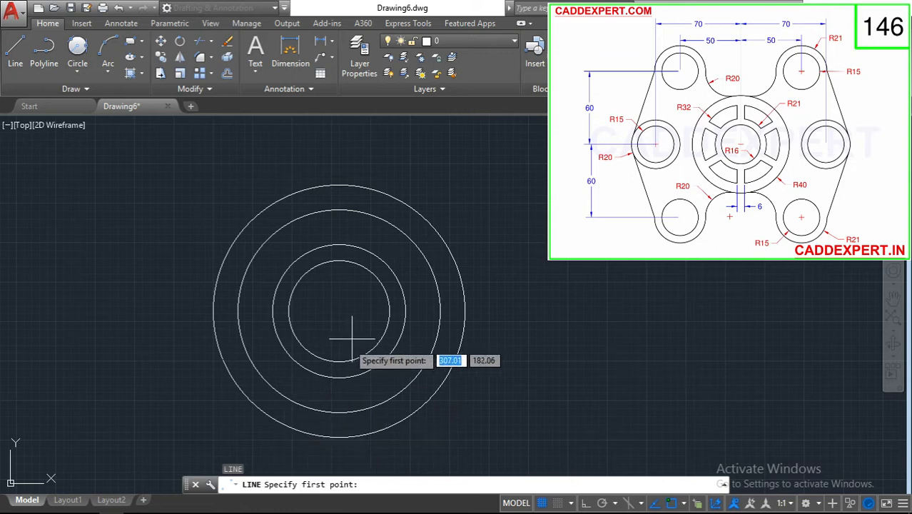
pyautogui.click(339, 311)
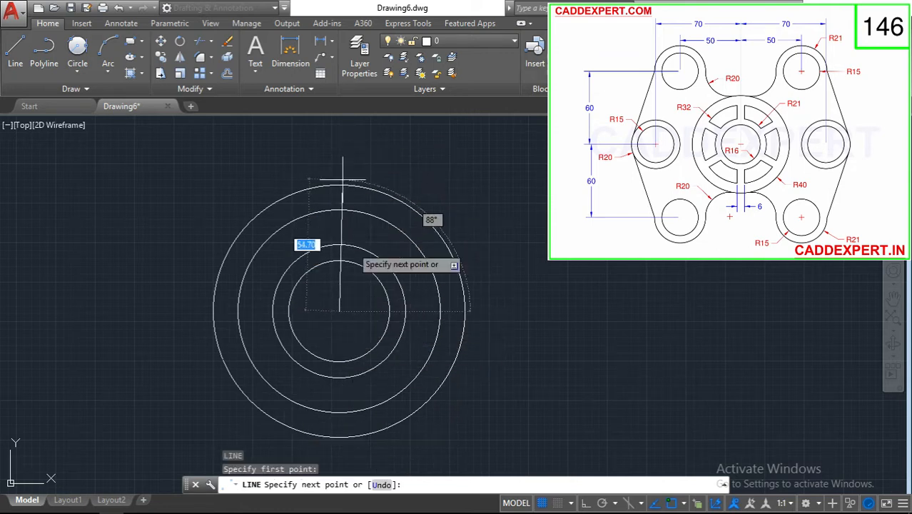
pyautogui.click(601, 504)
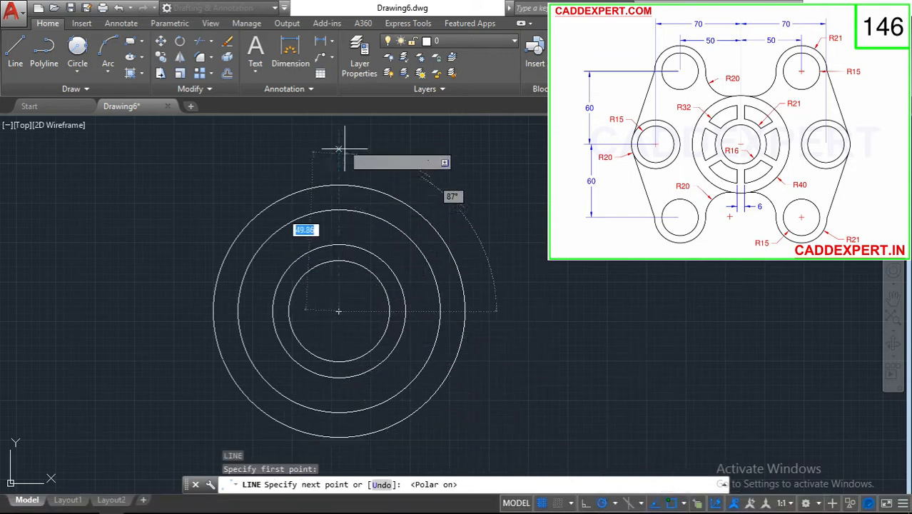
pyautogui.click(339, 124)
pyautogui.press('Escape')
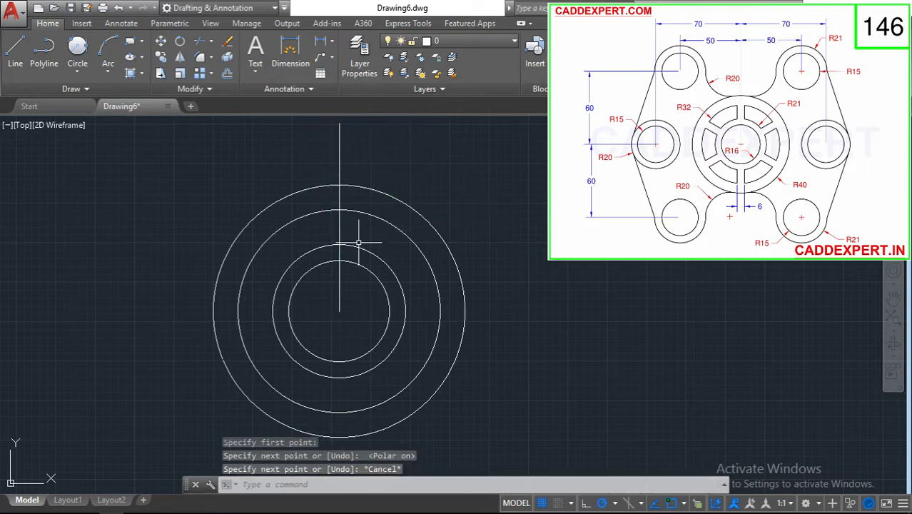
# Offset the vertical centre line by 3 to each side
pyautogui.click(227, 74)
pyautogui.click(339, 260)
pyautogui.click(339, 211)
pyautogui.click(339, 226)
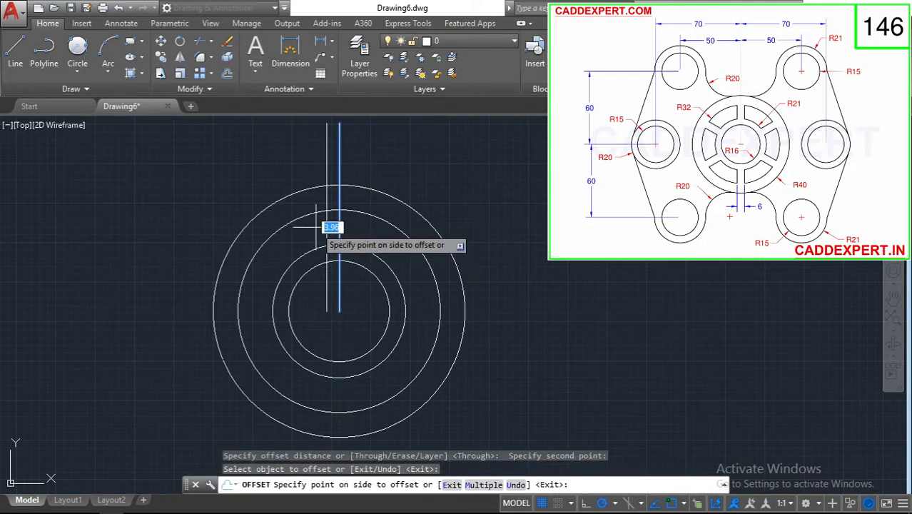
pyautogui.click(318, 232)
pyautogui.click(340, 208)
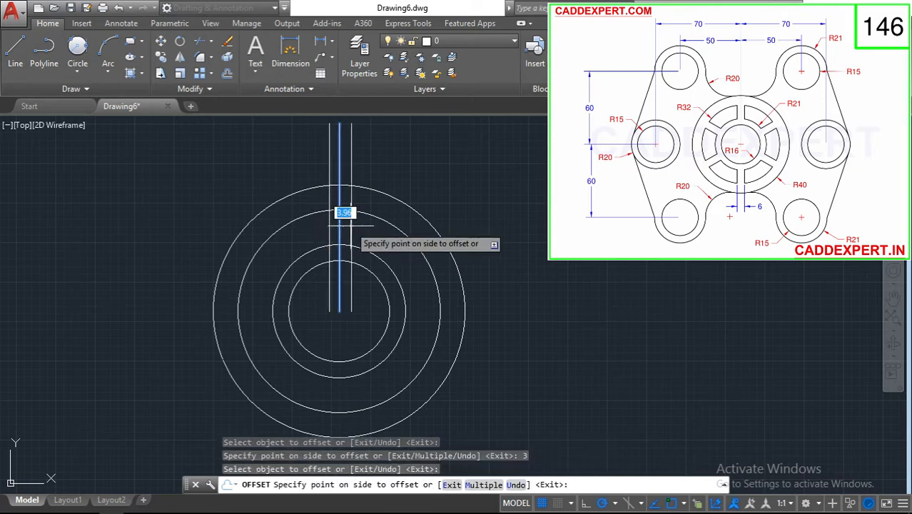
pyautogui.click(357, 231)
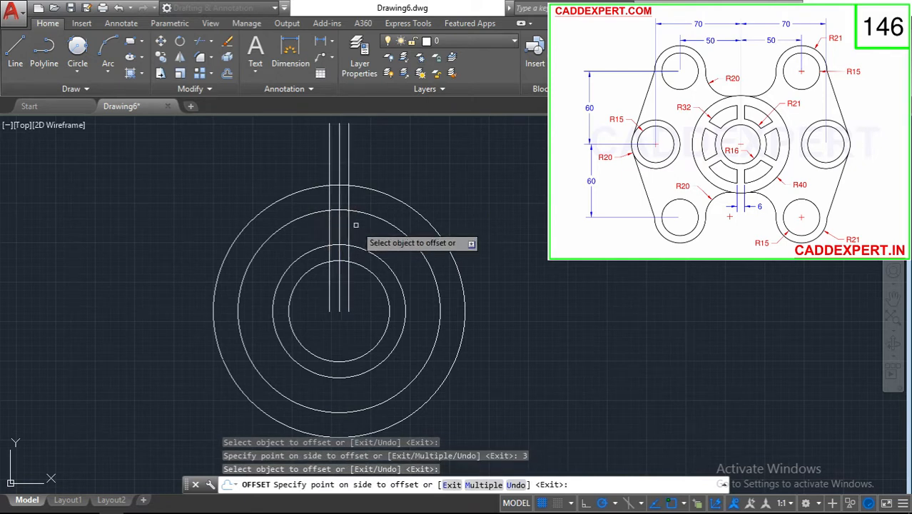
pyautogui.scroll(4, 345, 235)
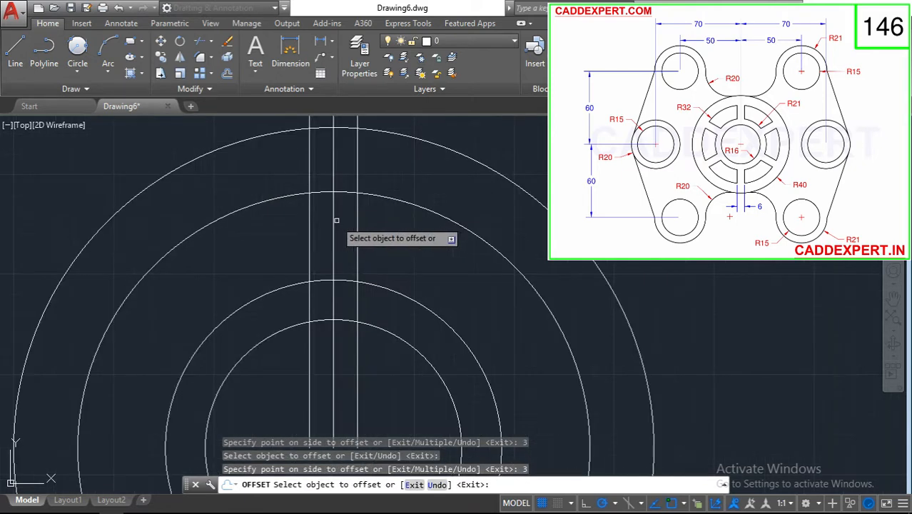
pyautogui.click(268, 165)
pyautogui.press('Escape')
# Trim the three vertical lines between the R32 and R40 circles
pyautogui.write('tr')
pyautogui.press('Return')
pyautogui.press('Return')
pyautogui.click(310, 172)
pyautogui.click(309, 173)
pyautogui.click(309, 172)
pyautogui.click(333, 171)
pyautogui.click(360, 163)
pyautogui.click(355, 166)
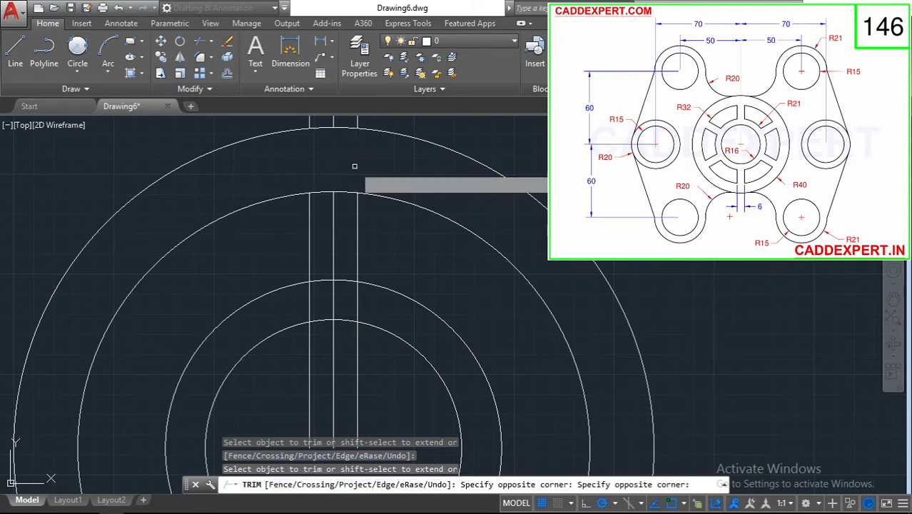
# Trim the parts of the three vertical lines that lie inside the R21 circle
pyautogui.click(310, 337)
pyautogui.click(351, 351)
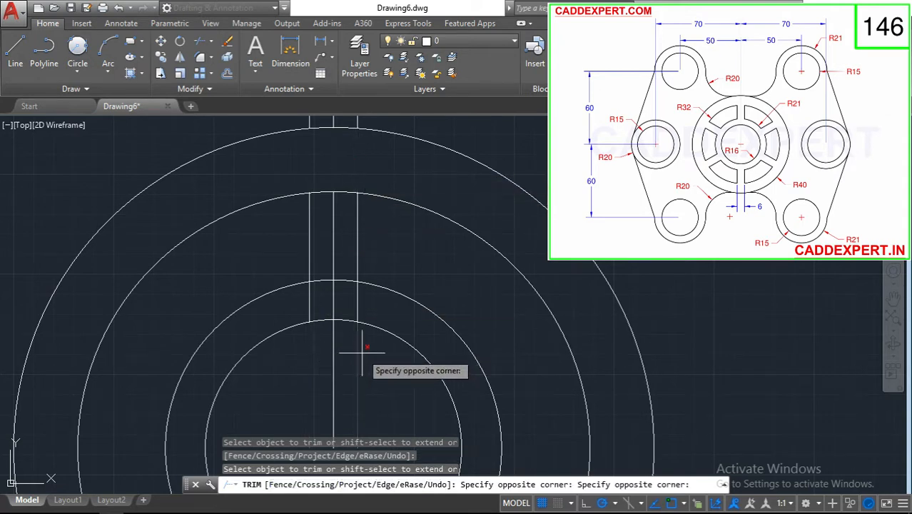
pyautogui.click(356, 353)
pyautogui.click(334, 353)
pyautogui.click(312, 303)
pyautogui.click(333, 298)
pyautogui.click(357, 295)
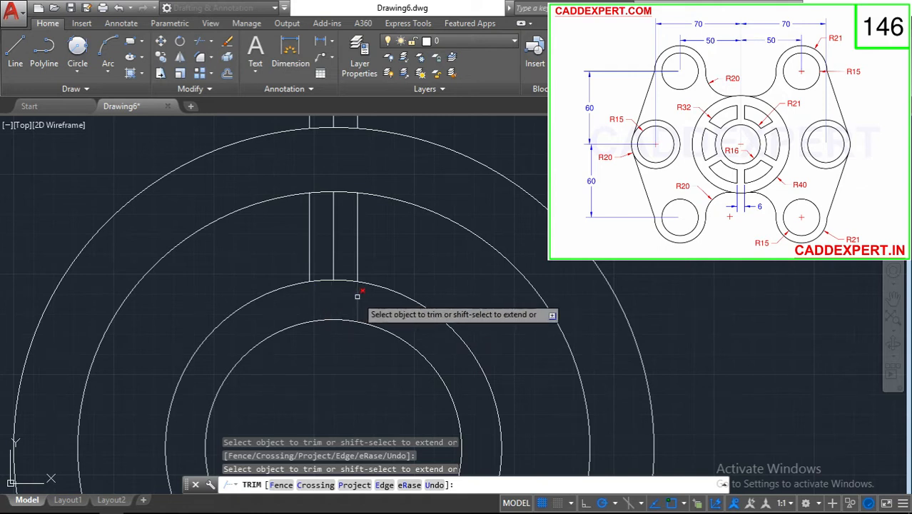
pyautogui.press('Escape')
# Erase the middle line between the R21 and R32 circles and trim both circles between the two remaining spoke lines
pyautogui.click(333, 226)
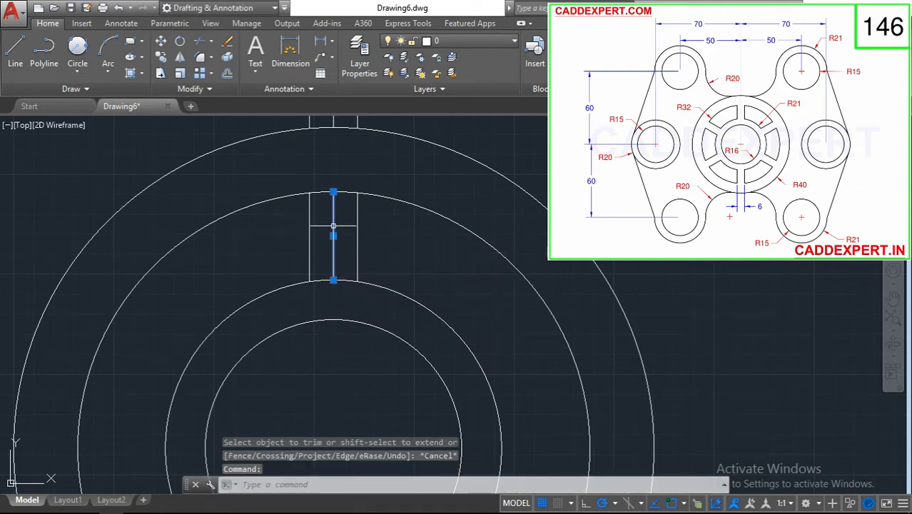
pyautogui.press('Delete')
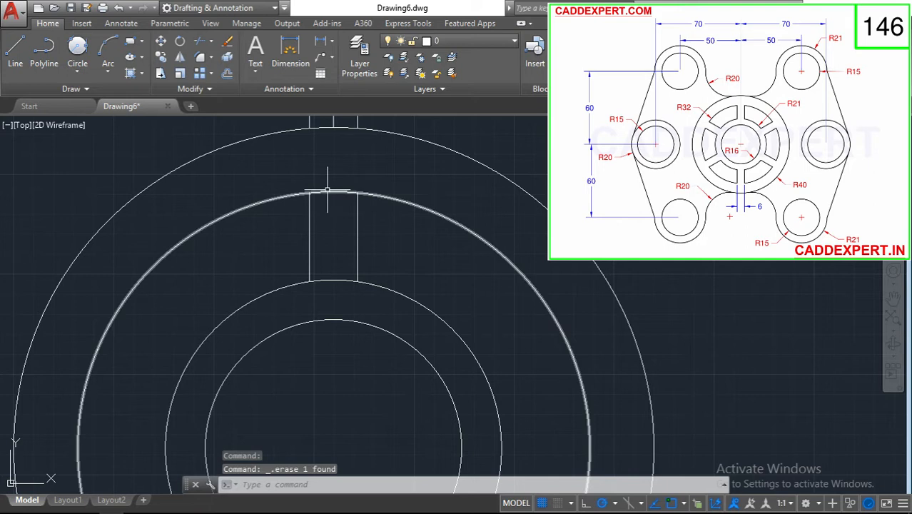
pyautogui.write('tr')
pyautogui.press('Return')
pyautogui.press('Return')
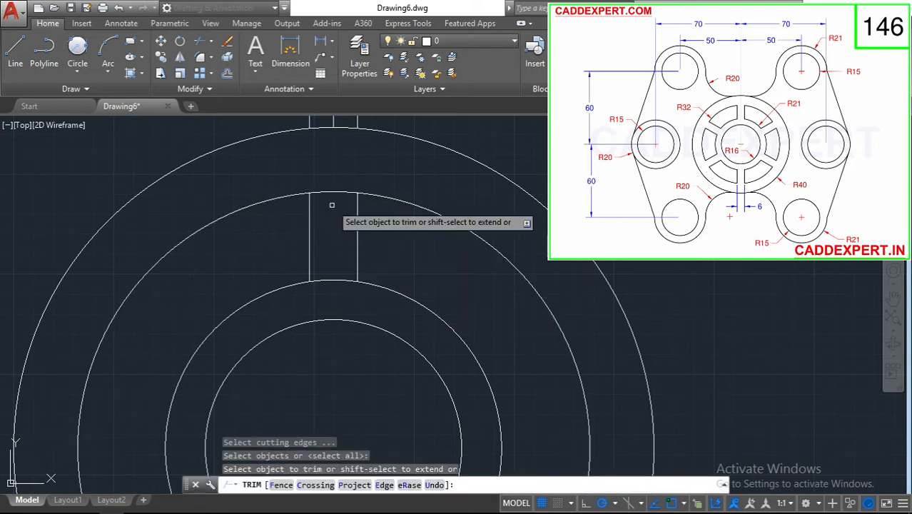
pyautogui.click(332, 191)
pyautogui.click(327, 280)
pyautogui.scroll(-2, 334, 172)
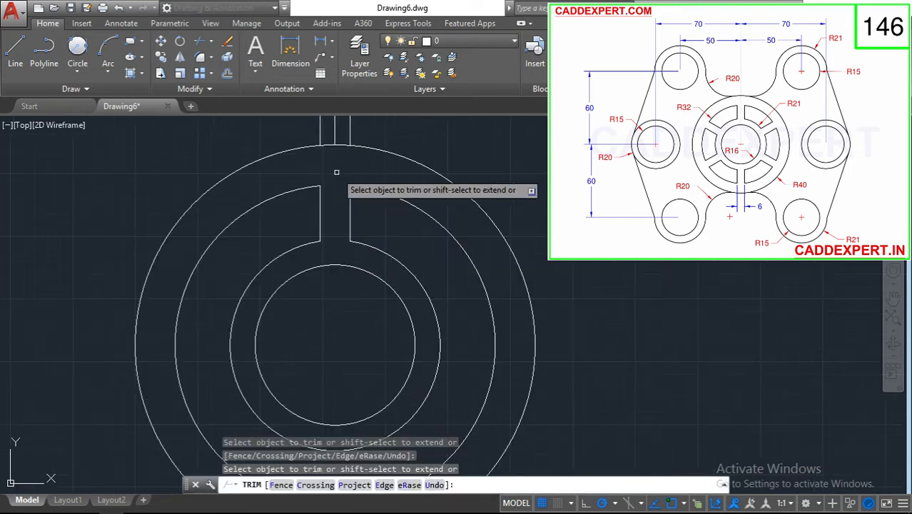
pyautogui.press('Escape')
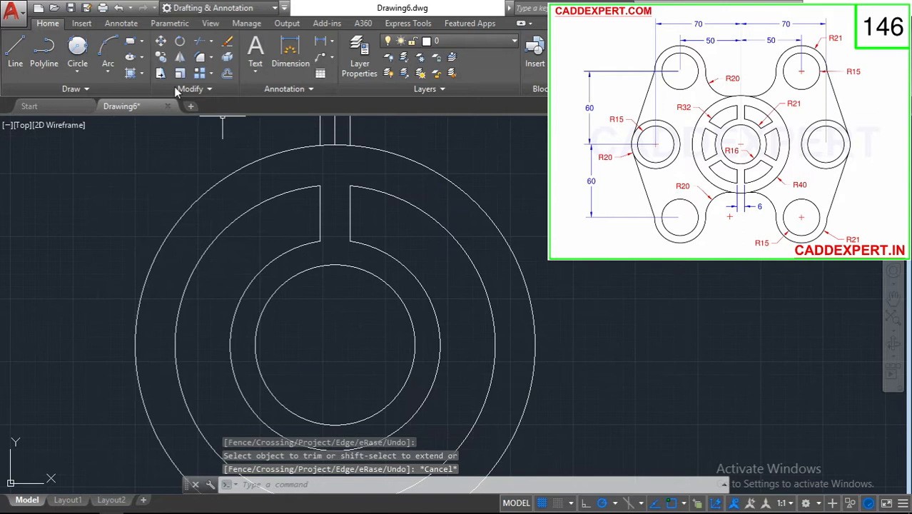
# Polar-array the two spoke lines about the hub centre with 6 items over 360 degrees
pyautogui.click(212, 78)
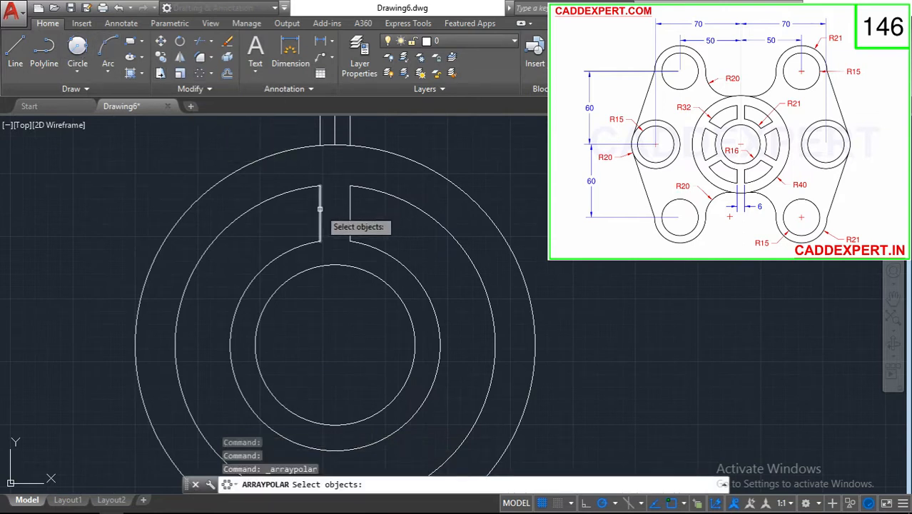
pyautogui.click(349, 211)
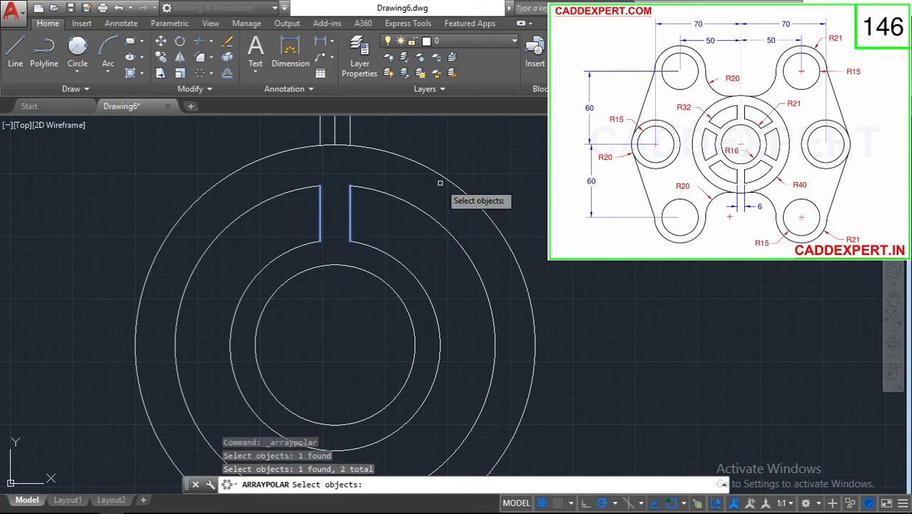
pyautogui.press('Return')
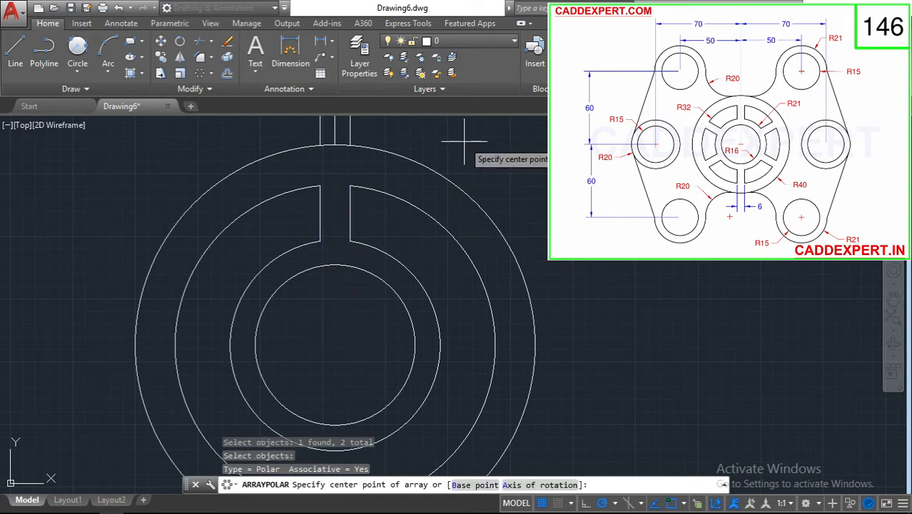
pyautogui.click(335, 345)
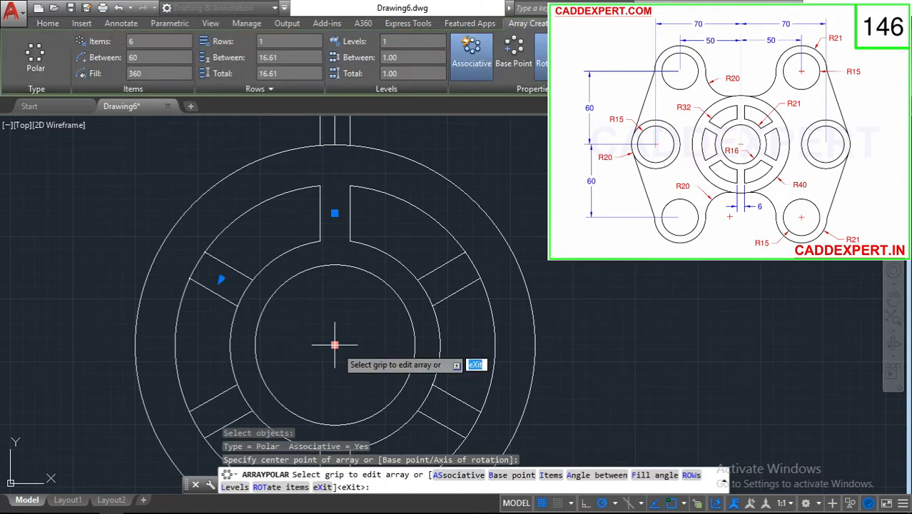
pyautogui.press('Return')
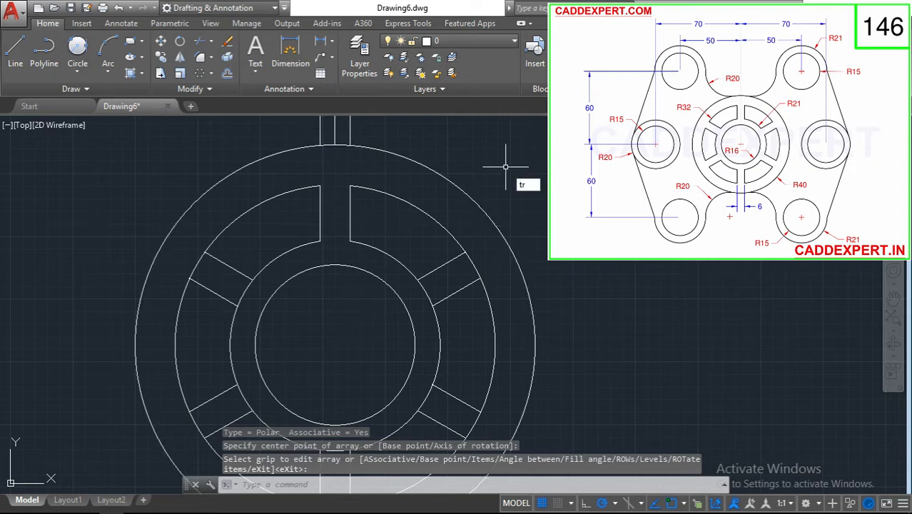
# Trim the R21 and R32 circles between the line pairs of the five arrayed spokes
pyautogui.press('Return')
pyautogui.press('Return')
pyautogui.click(432, 274)
pyautogui.click(423, 287)
pyautogui.click(250, 285)
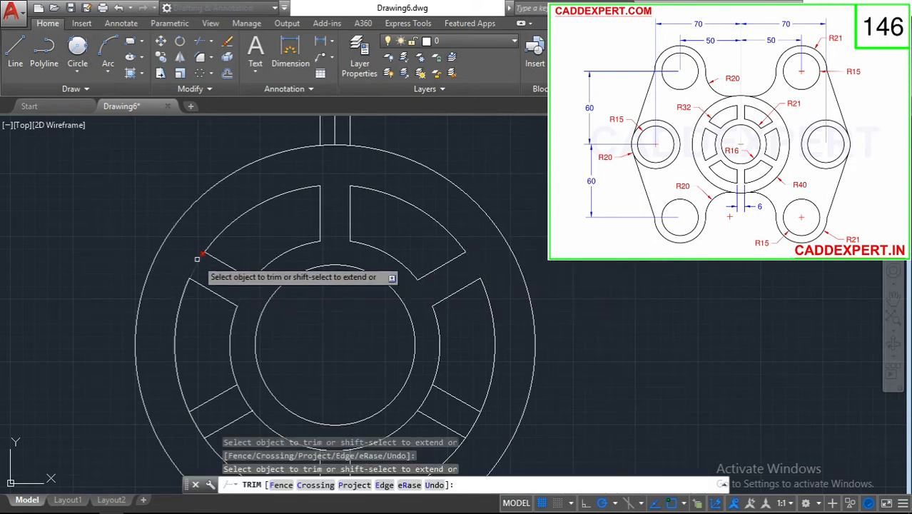
pyautogui.moveTo(224, 261); pyautogui.dragTo(163, 104, button='middle')
pyautogui.click(184, 243)
pyautogui.click(272, 293)
pyautogui.click(274, 348)
pyautogui.click(370, 239)
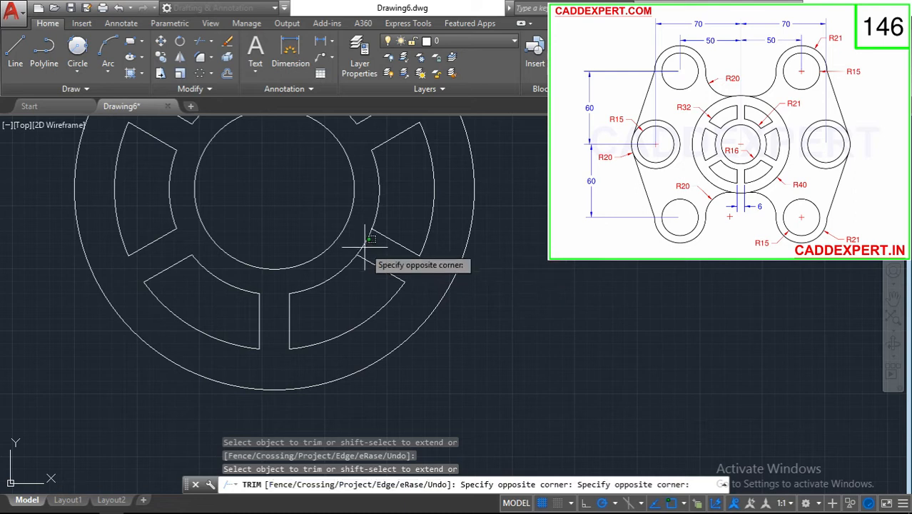
pyautogui.click(362, 244)
# Erase the three leftover vertical line pieces above the R40 circle
pyautogui.scroll(-2, 363, 244)
pyautogui.moveTo(363, 245); pyautogui.dragTo(341, 335, button='middle')
pyautogui.scroll(4, 328, 159)
pyautogui.scroll(-2, 328, 158)
pyautogui.moveTo(328, 158); pyautogui.dragTo(364, 202, button='middle')
pyautogui.click(269, 175)
pyautogui.click(325, 175)
pyautogui.press('Escape')
pyautogui.moveTo(261, 174); pyautogui.dragTo(334, 187)
pyautogui.click(270, 177)
pyautogui.click(328, 179)
pyautogui.click(310, 184)
pyautogui.press('Delete')
pyautogui.click(294, 181)
pyautogui.press('Delete')
pyautogui.click(279, 185)
pyautogui.press('Delete')
pyautogui.scroll(-4, 303, 182)
pyautogui.scroll(2, 359, 202)
pyautogui.moveTo(358, 204); pyautogui.dragTo(407, 194, button='middle')
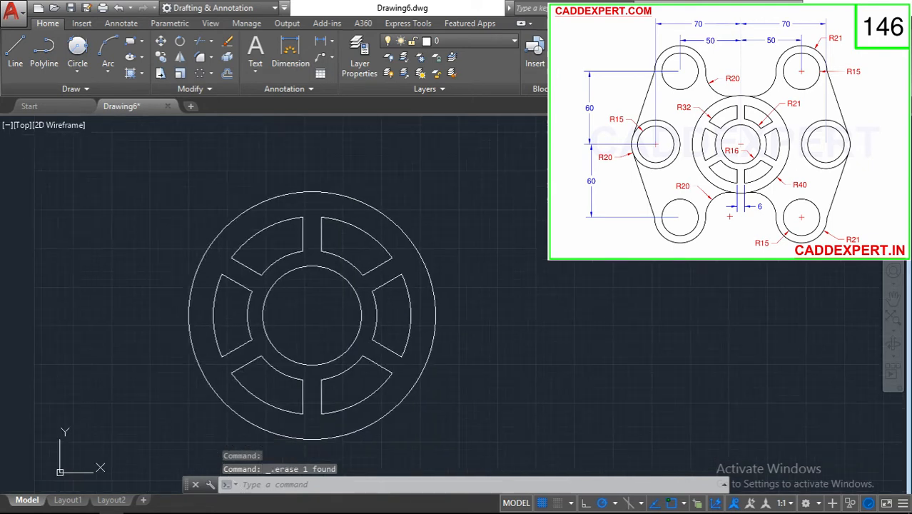
# Draw a construction line from the hub centre 50 to the right and 60 straight up
pyautogui.write('l')
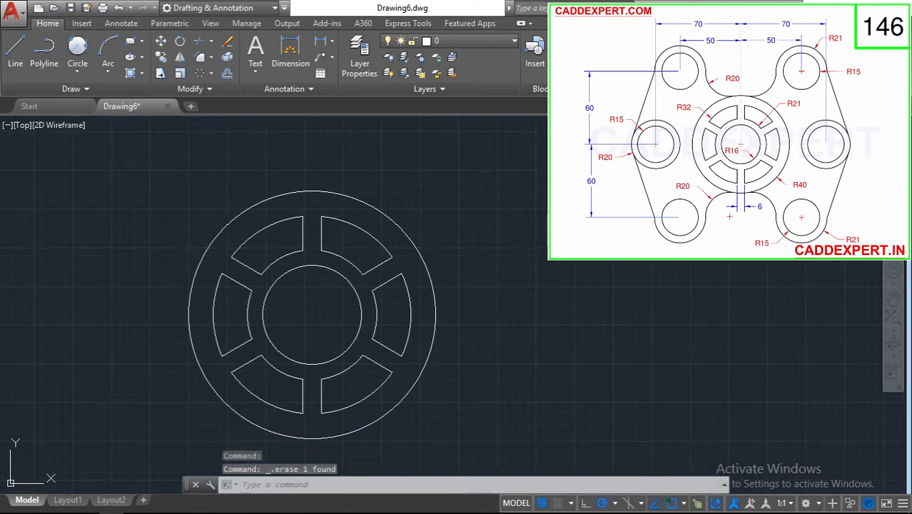
pyautogui.press('Return')
pyautogui.click(312, 315)
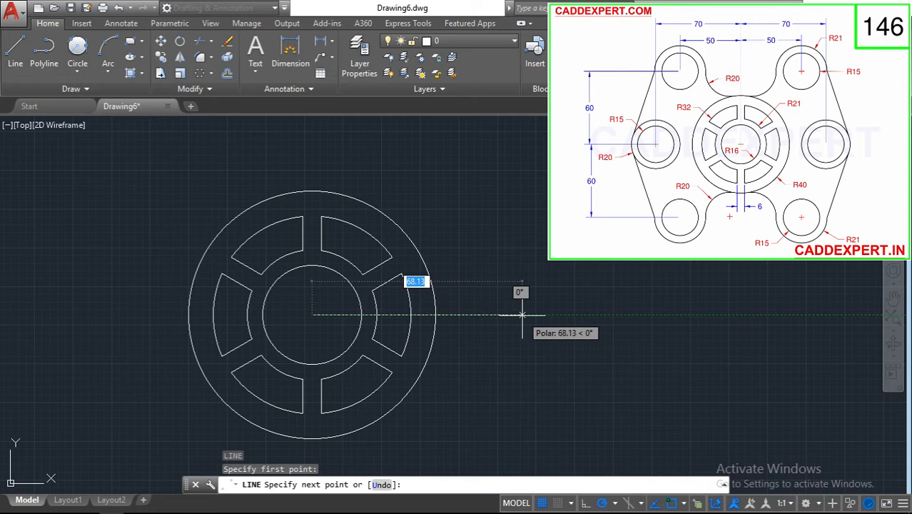
pyautogui.write('50')
pyautogui.press('Return')
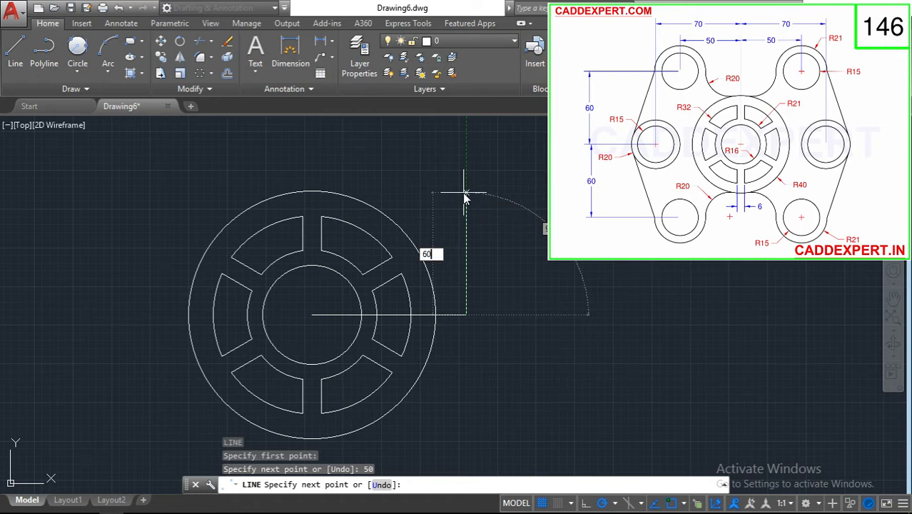
pyautogui.write('60')
pyautogui.press('Return')
pyautogui.moveTo(387, 127)
pyautogui.mouseDown(button='middle')
pyautogui.moveTo(370, 187)
pyautogui.moveTo(389, 198)
pyautogui.mouseUp(button='middle')
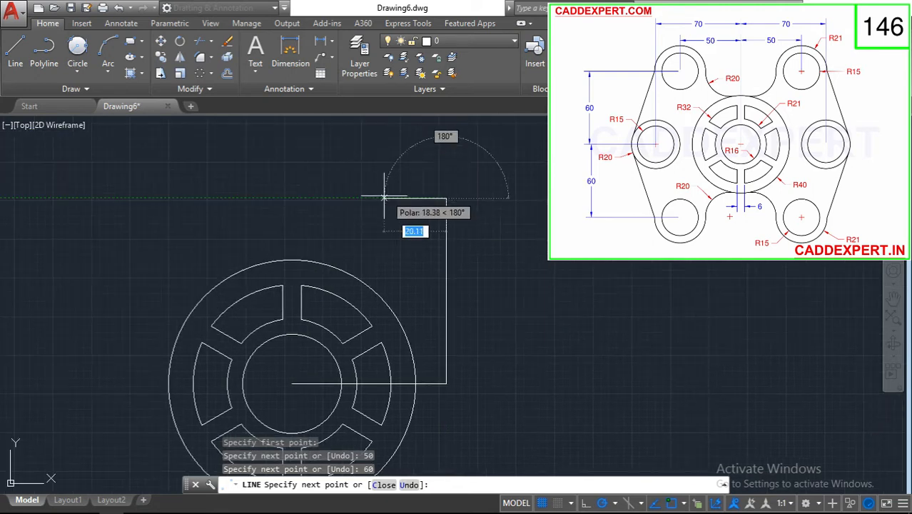
pyautogui.press('Escape')
# Draw a circle of radius 15 centred on the upper end of the construction line
pyautogui.write('c')
pyautogui.press('Return')
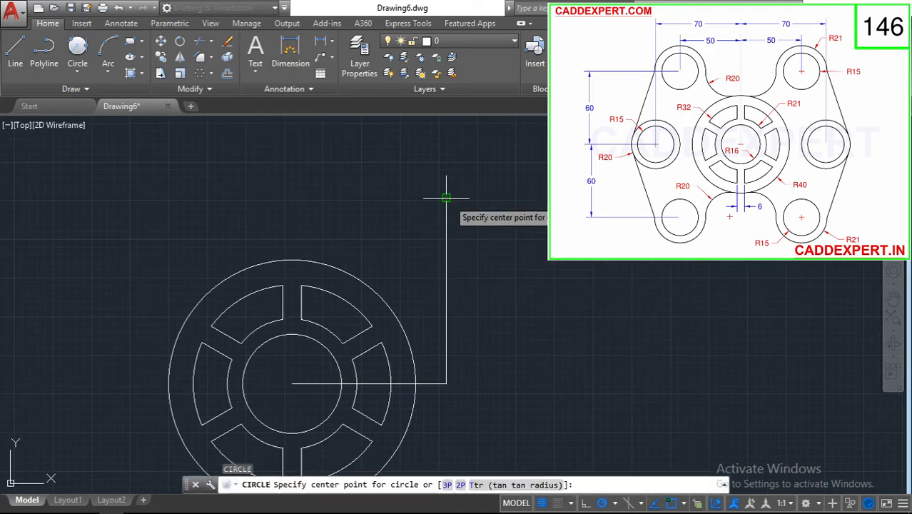
pyautogui.click(446, 197)
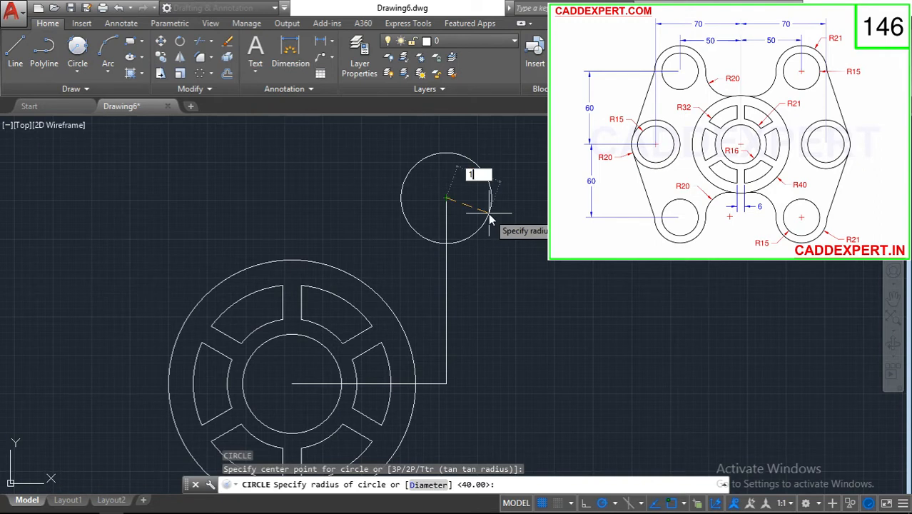
pyautogui.press('Return')
# Draw a concentric circle of radius 21 around the R15 circle
pyautogui.press('Return')
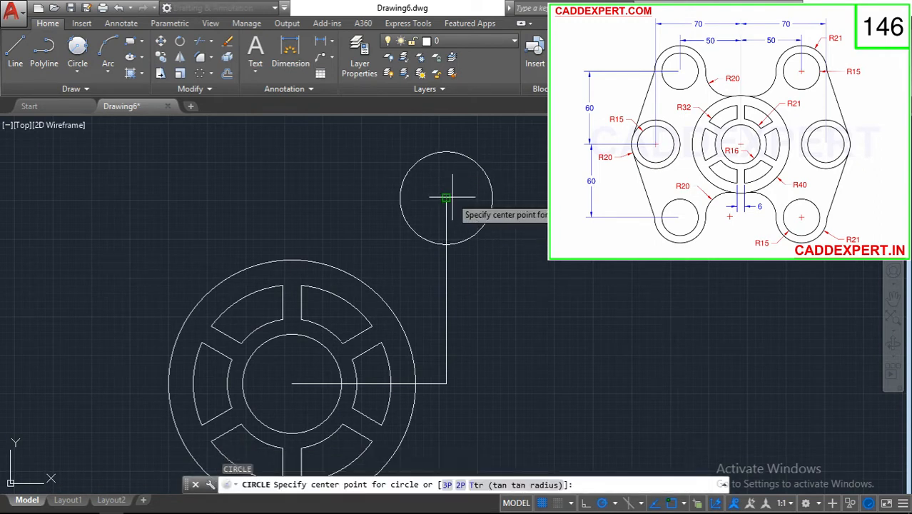
pyautogui.moveTo(452, 195); pyautogui.dragTo(342, 221, button='middle')
pyautogui.click(335, 226)
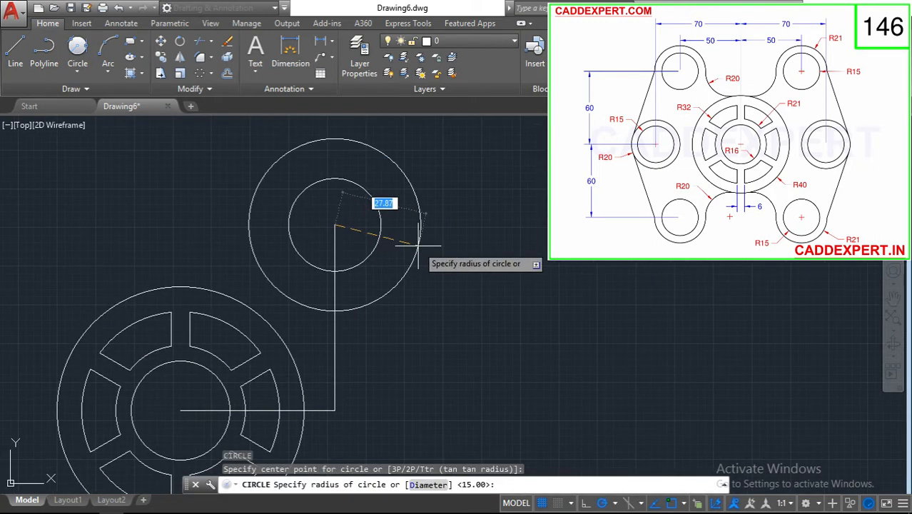
pyautogui.write('21')
pyautogui.press('Return')
pyautogui.scroll(-3, 359, 207)
pyautogui.moveTo(359, 207); pyautogui.dragTo(401, 216, button='middle')
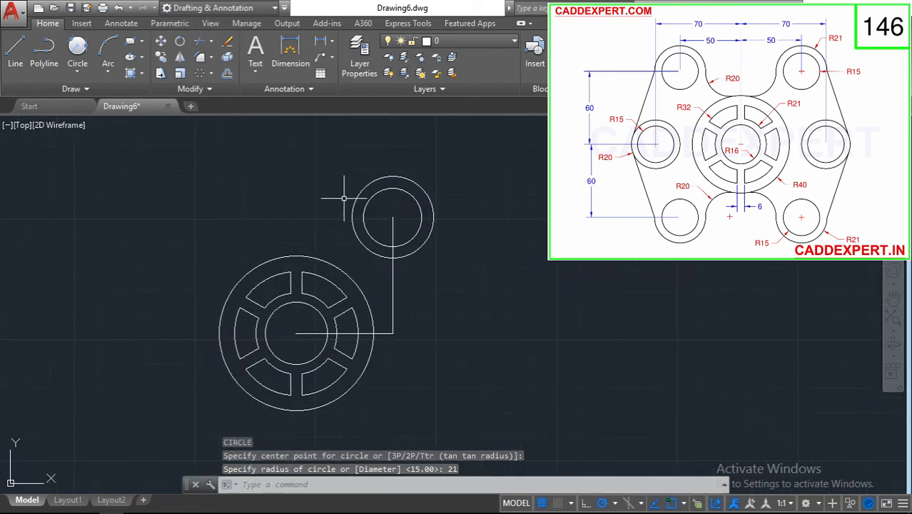
pyautogui.click(160, 41)
pyautogui.click(374, 199)
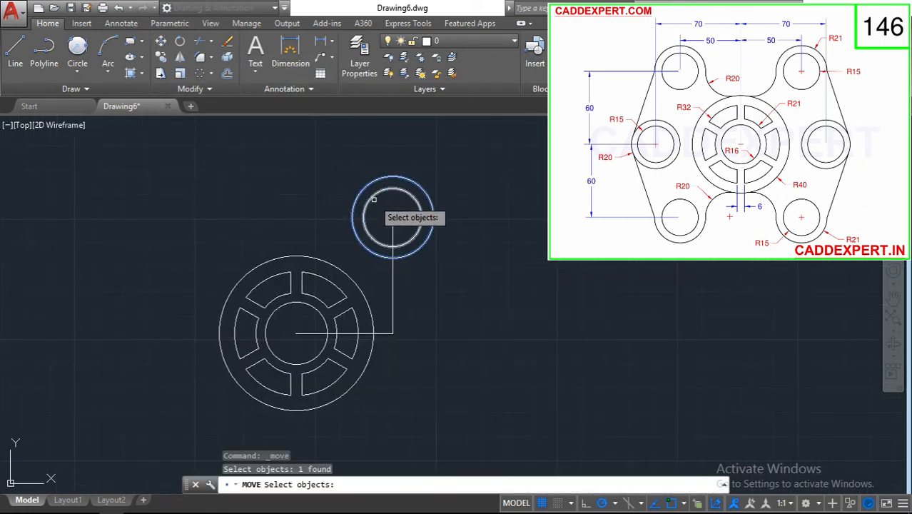
pyautogui.click(374, 198)
pyautogui.press('Return')
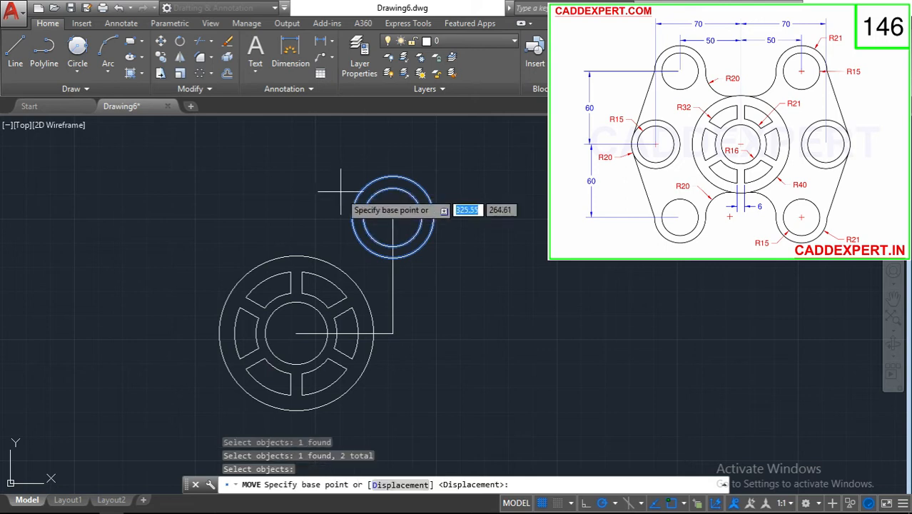
pyautogui.click(393, 215)
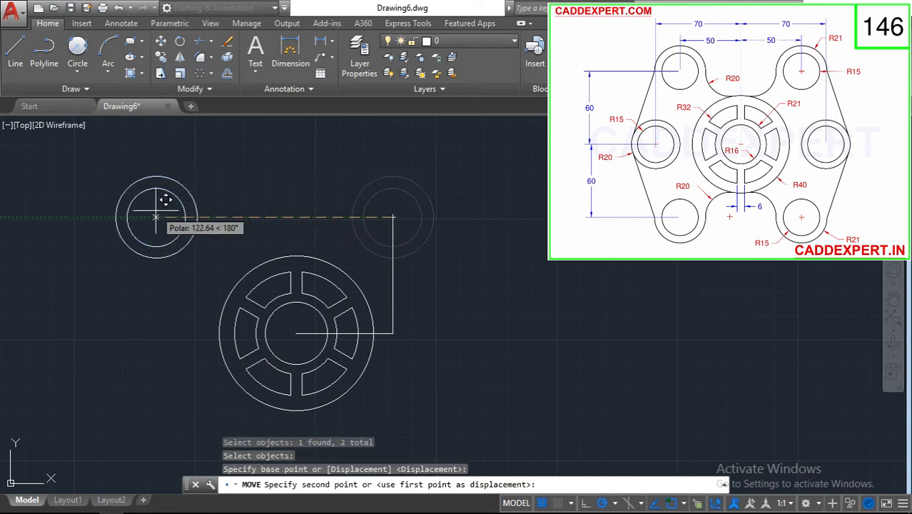
pyautogui.write('100')
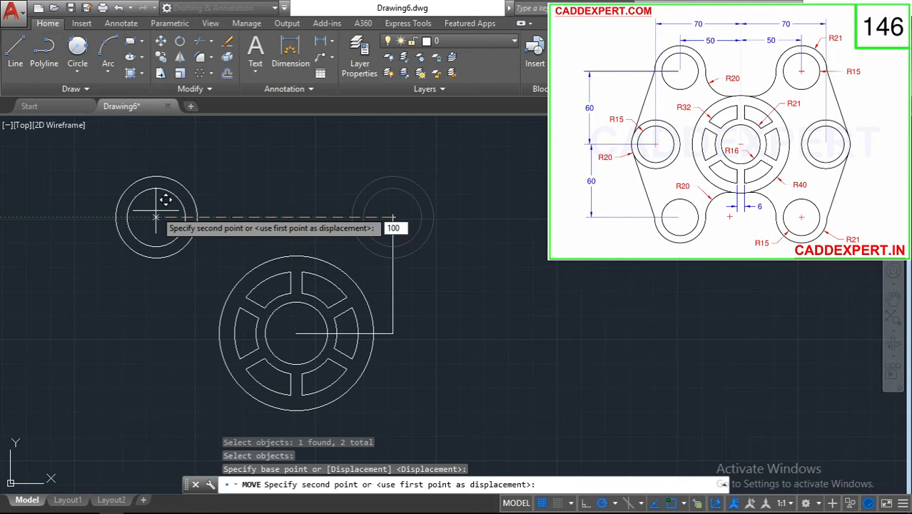
pyautogui.press('Escape')
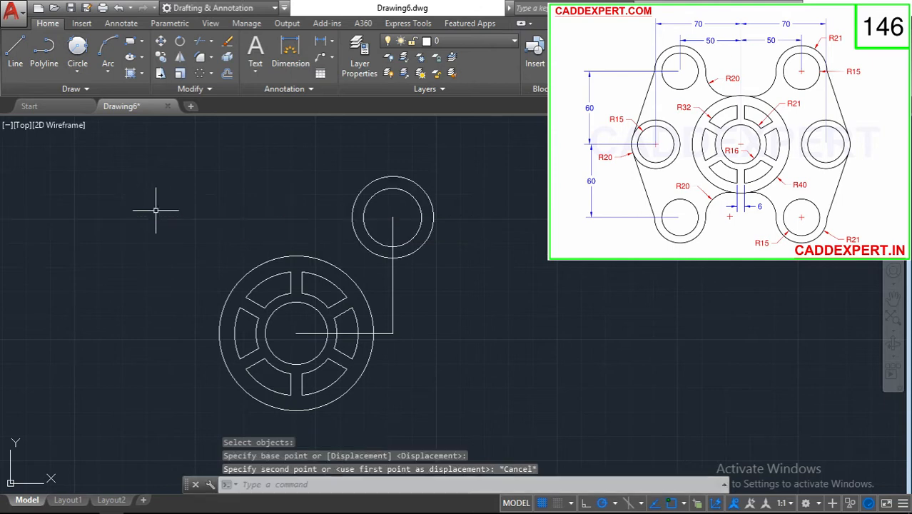
# Copy the R15 and R21 circles from their centre 100 horizontally to the left
pyautogui.click(161, 57)
pyautogui.click(369, 193)
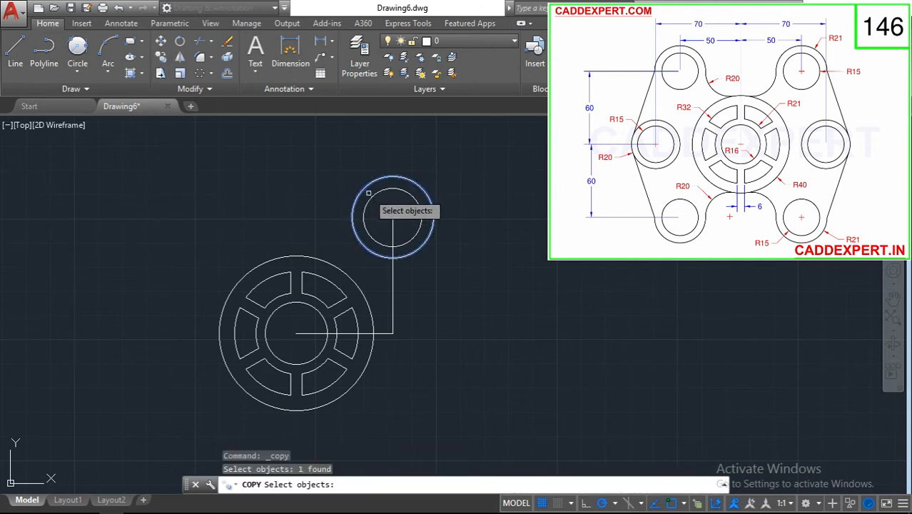
pyautogui.click(371, 197)
pyautogui.press('Return')
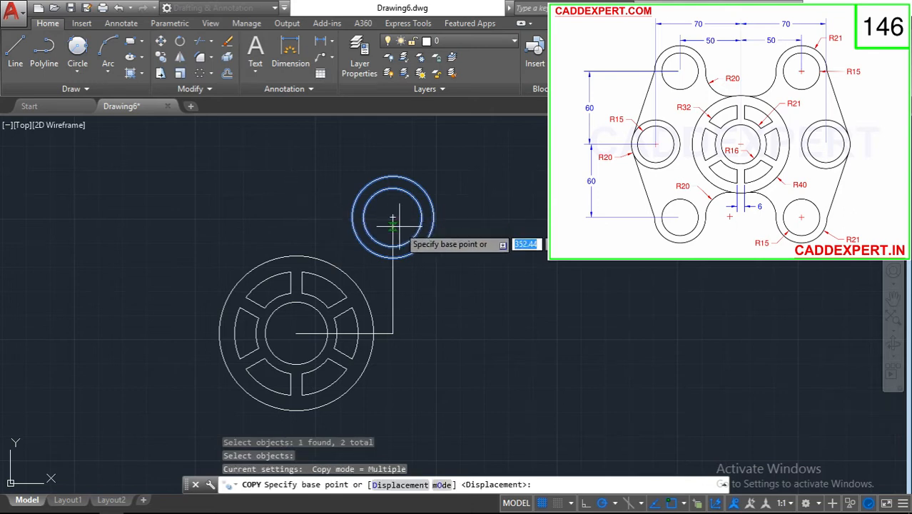
pyautogui.click(393, 216)
pyautogui.write('1')
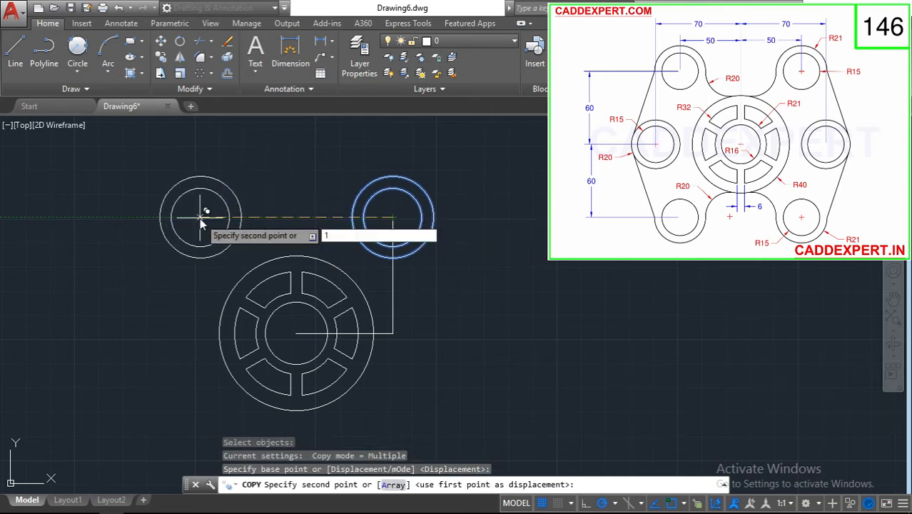
pyautogui.write('00')
pyautogui.press('Return')
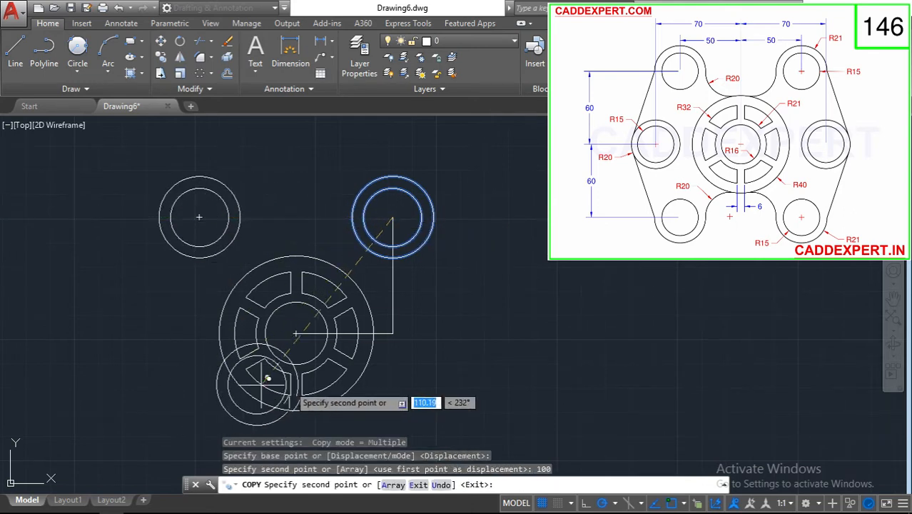
# Place another copy of the R15 and R21 circles 120 straight below the original pair
pyautogui.scroll(-2, 392, 400)
pyautogui.moveTo(397, 397); pyautogui.dragTo(387, 267, button='middle')
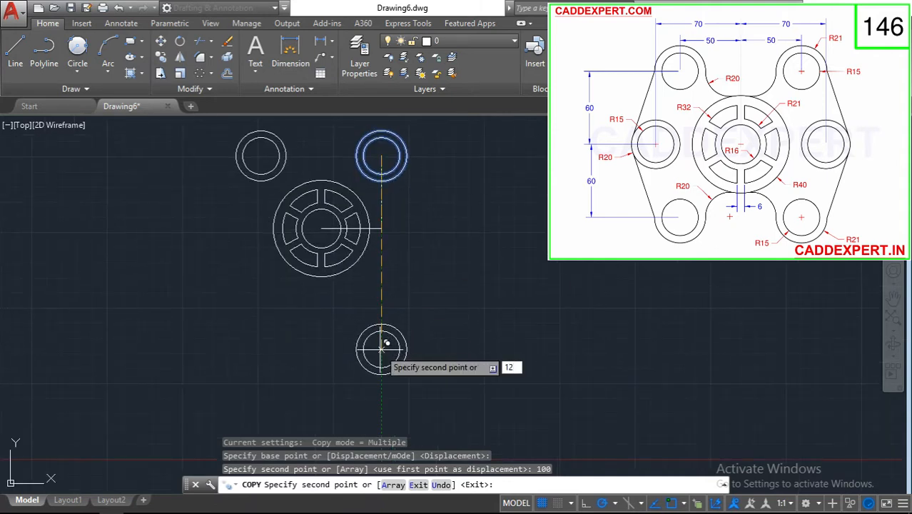
pyautogui.write('120')
pyautogui.press('Return')
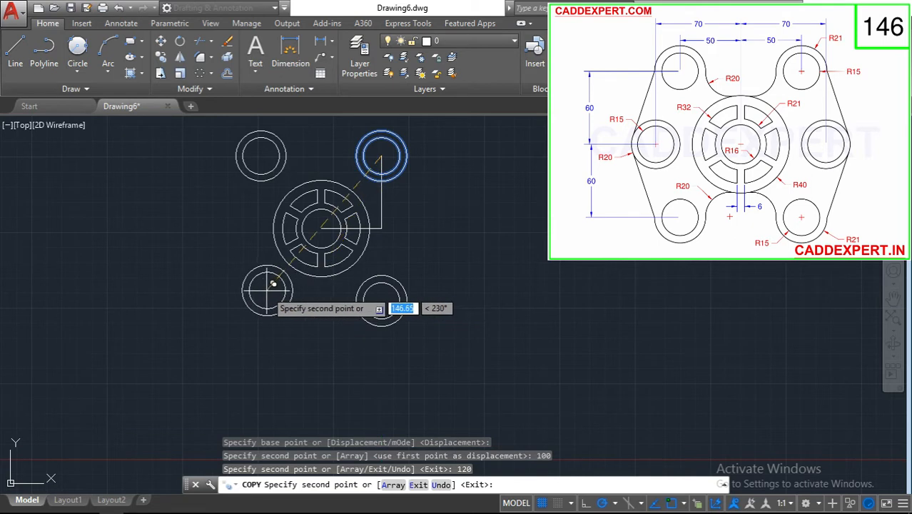
pyautogui.press('Escape')
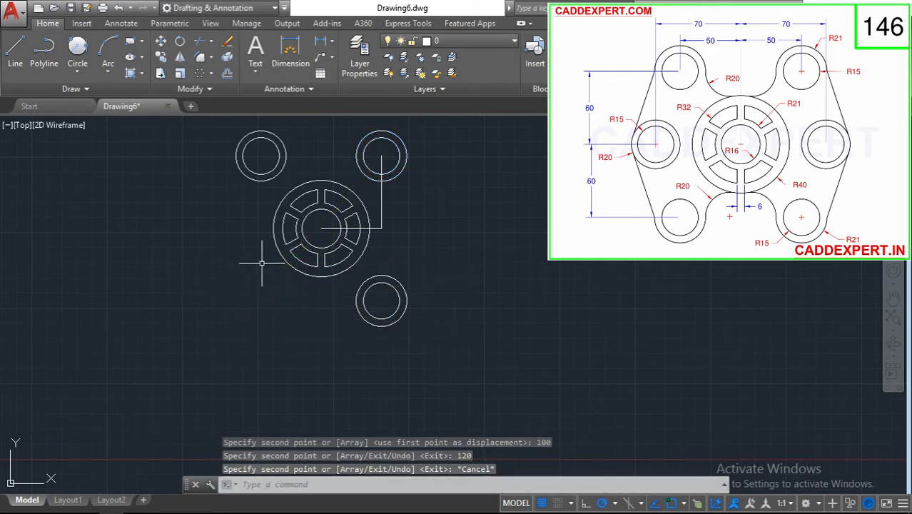
# Copy the lower-right R15 and R21 circles from their centre 100 horizontally to the left
pyautogui.click(369, 265)
pyautogui.click(403, 310)
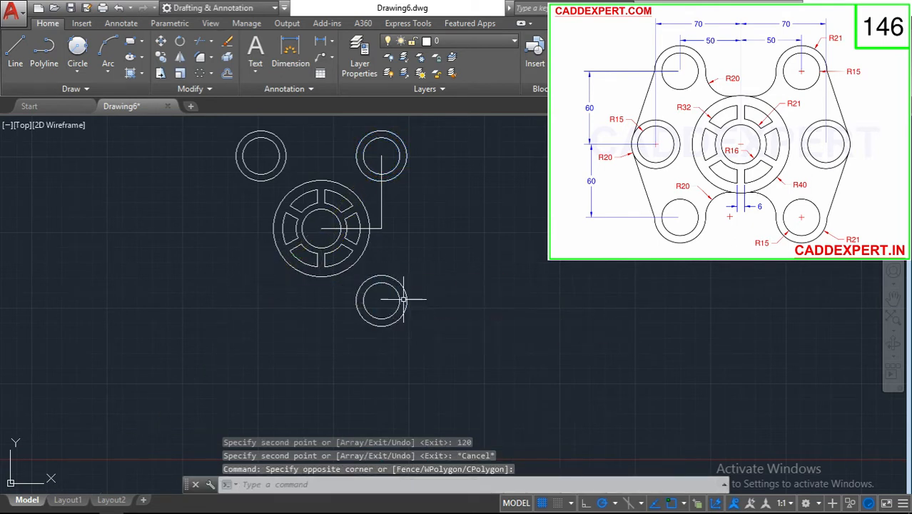
pyautogui.click(400, 299)
pyautogui.click(405, 283)
pyautogui.click(403, 285)
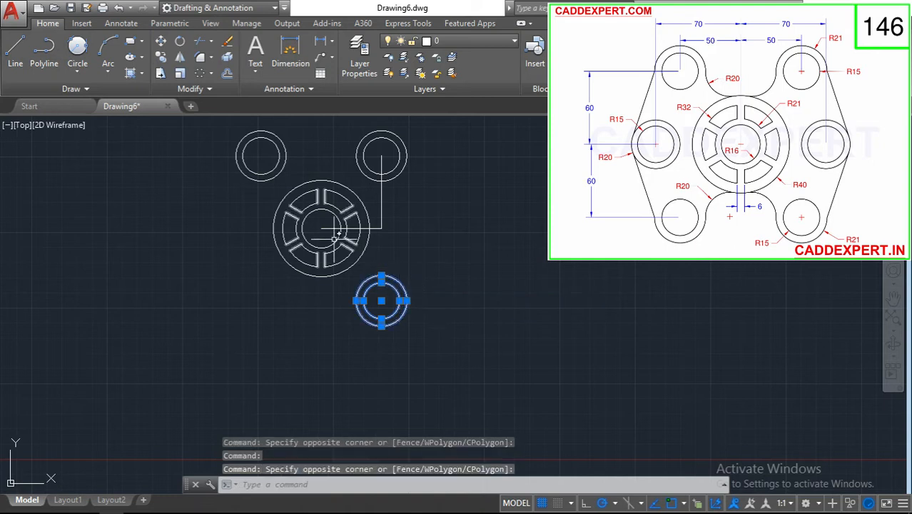
pyautogui.click(162, 59)
pyautogui.click(382, 300)
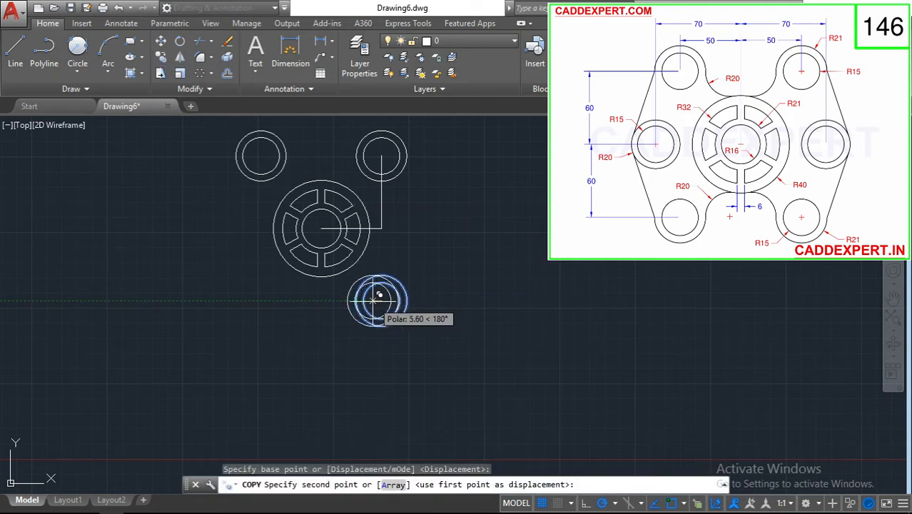
pyautogui.write('10')
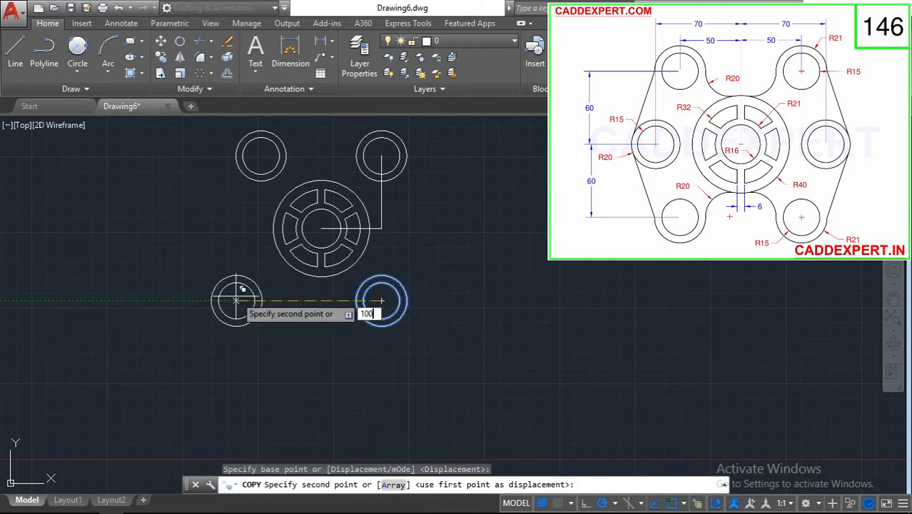
pyautogui.write('0')
pyautogui.press('Return')
pyautogui.press('Escape')
# Draw a 20-long horizontal line to the right from the outer end of the hub's horizontal construction line
pyautogui.scroll(2, 300, 224)
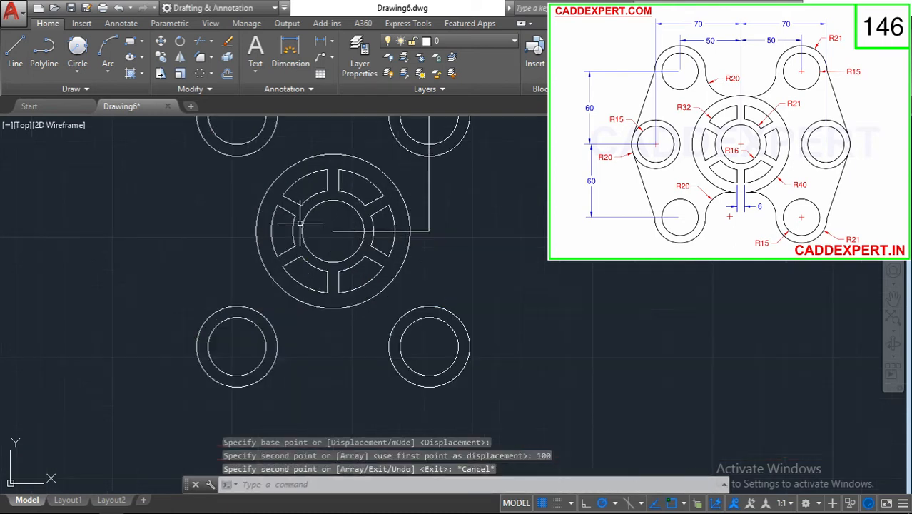
pyautogui.write('l')
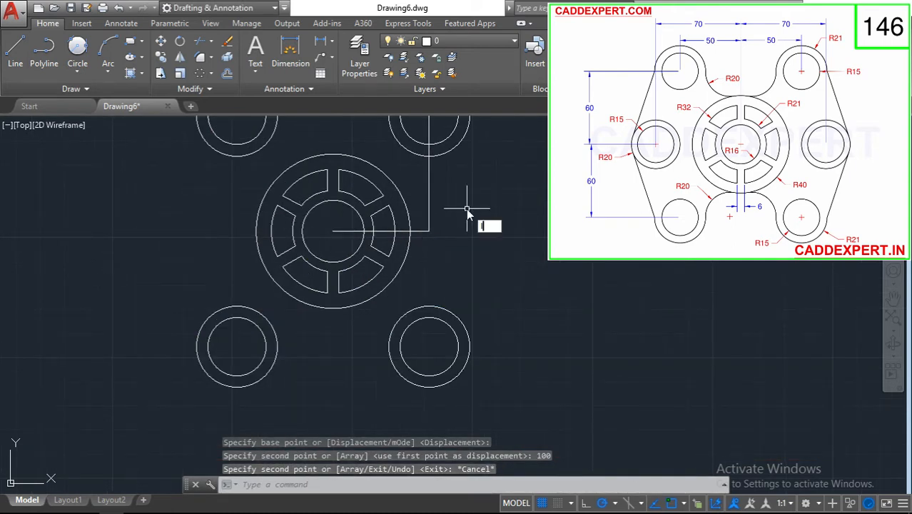
pyautogui.press('Return')
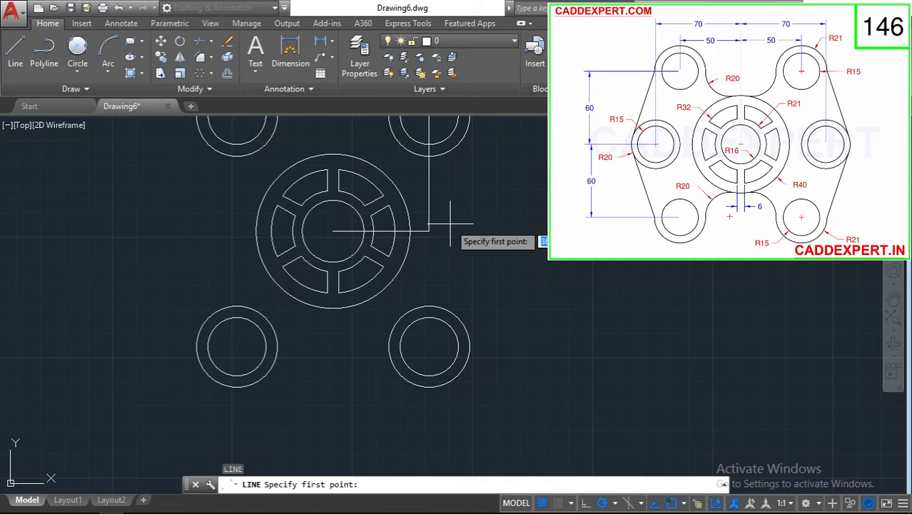
pyautogui.click(428, 230)
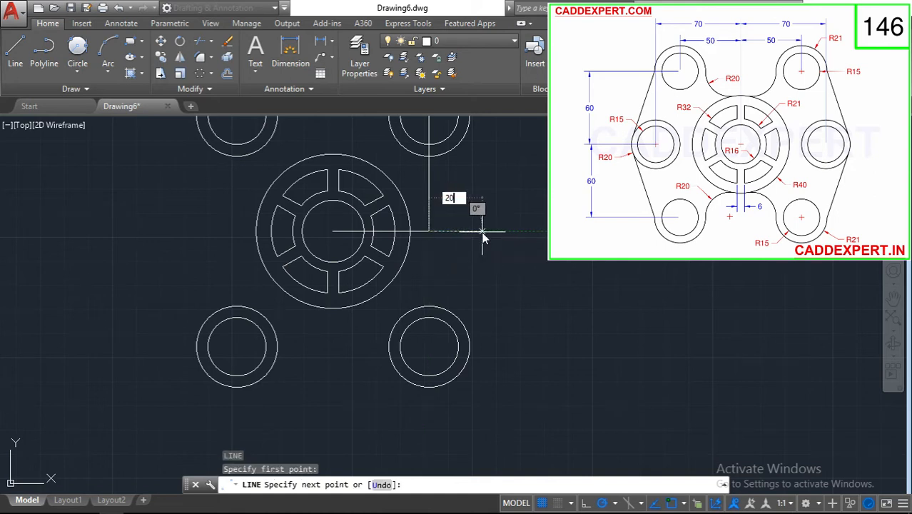
pyautogui.write('20')
pyautogui.press('Return')
pyautogui.press('Escape')
# Draw a circle of radius 15 centred on the free end of the 20-long line
pyautogui.write('c')
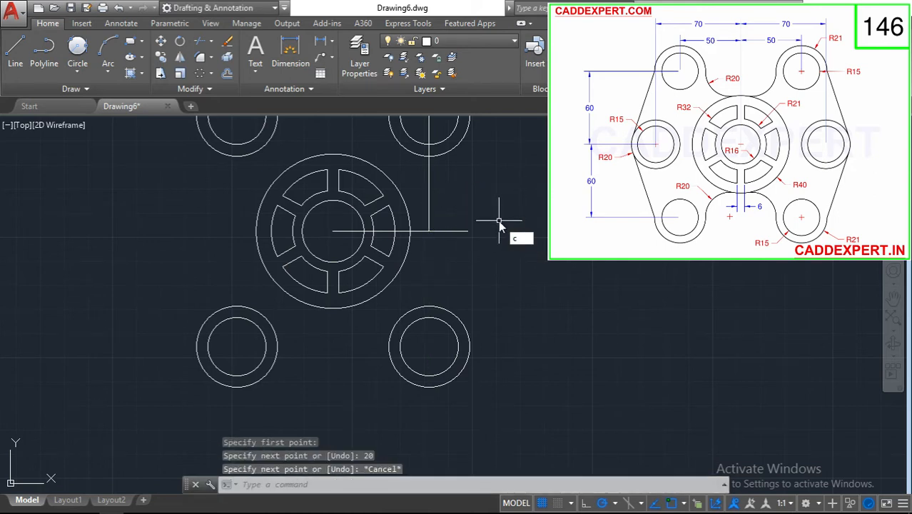
pyautogui.press('Return')
pyautogui.click(468, 230)
pyautogui.write('1')
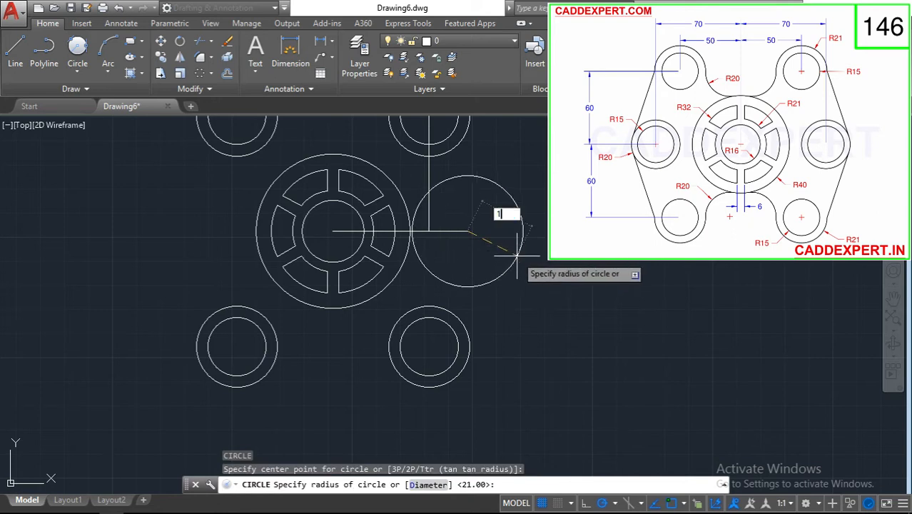
pyautogui.write('5')
pyautogui.press('Return')
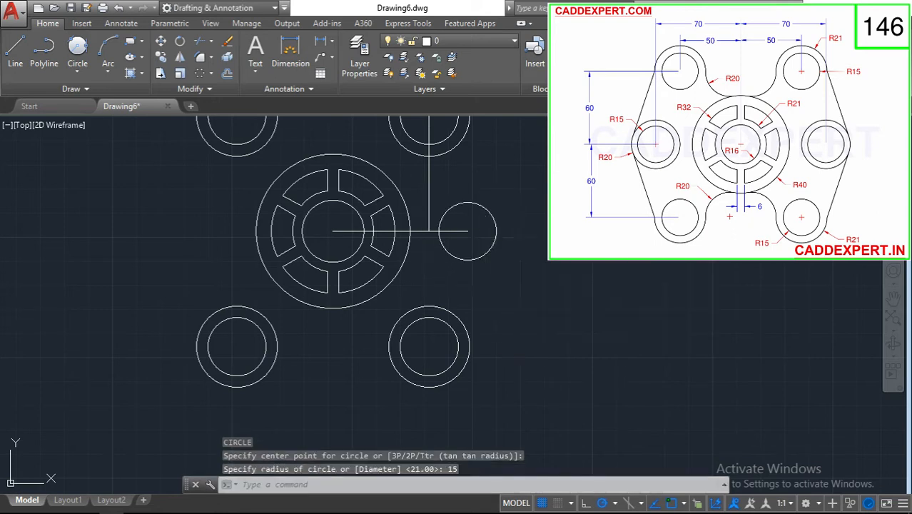
# Draw a concentric circle of radius 20 around the R15 circle to the right of the hub
pyautogui.press('Return')
pyautogui.click(468, 231)
pyautogui.press('Return')
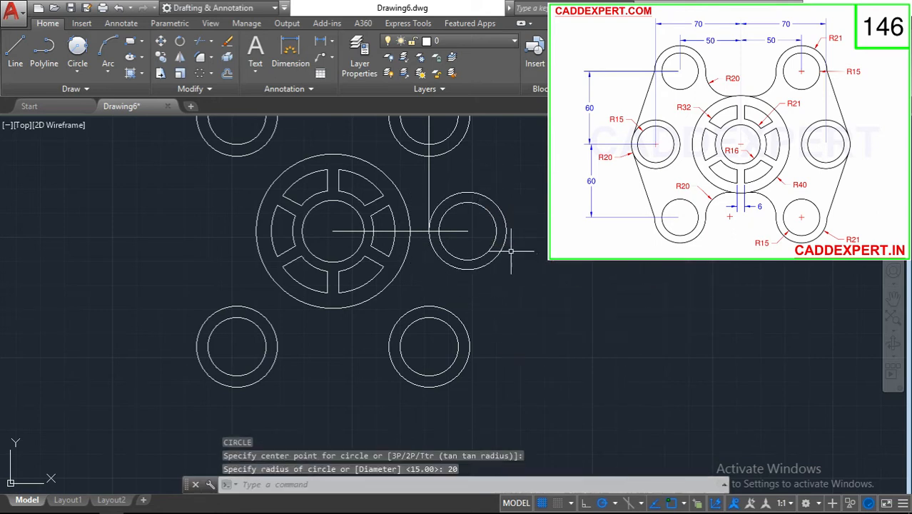
# Copy the R15 and R20 circles from their centre 140 horizontally to the left
pyautogui.click(495, 222)
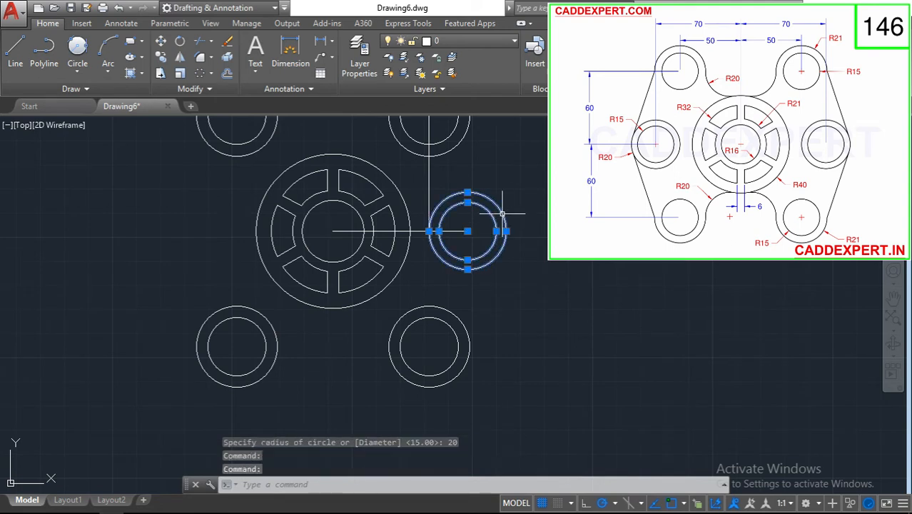
pyautogui.click(161, 57)
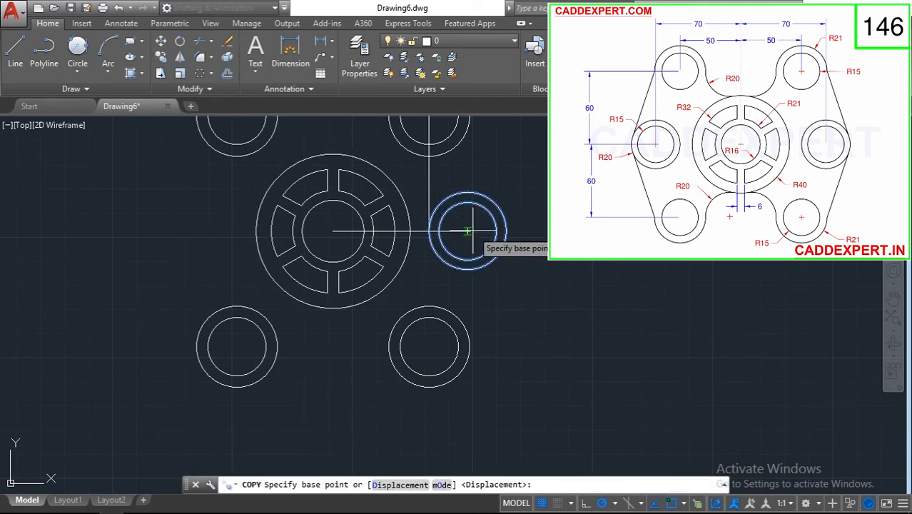
pyautogui.click(468, 230)
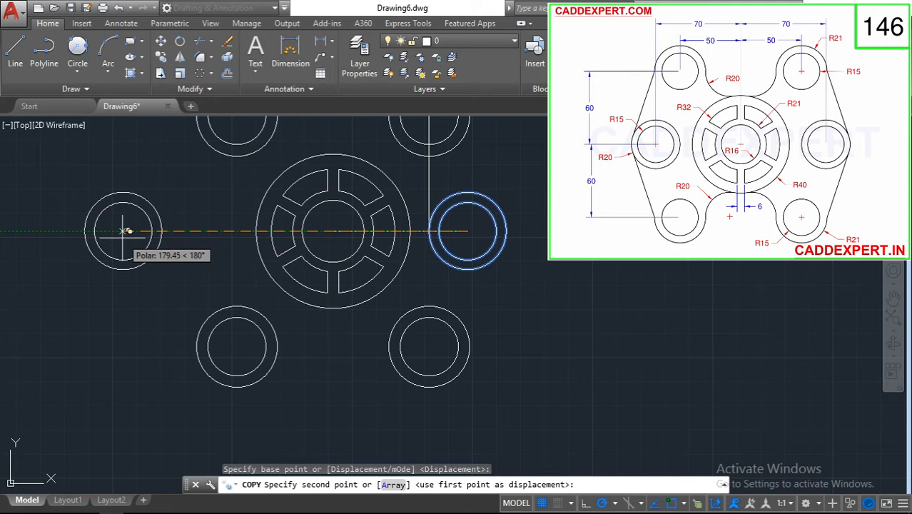
pyautogui.write('1')
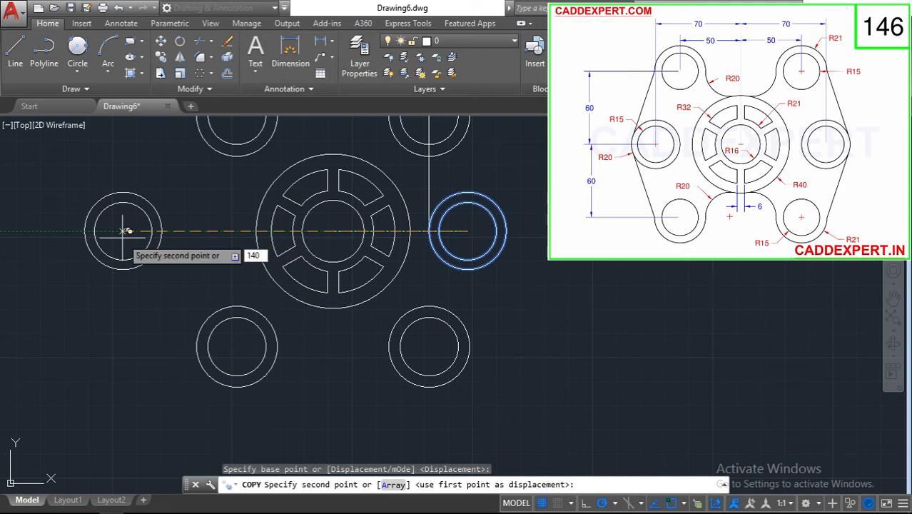
pyautogui.write('40')
pyautogui.press('Return')
pyautogui.press('Escape')
# Delete the vertical and horizontal construction lines between the hub and the right-hand circles
pyautogui.scroll(-2, 229, 191)
pyautogui.scroll(2, 230, 192)
pyautogui.click(420, 269)
pyautogui.press('Delete')
pyautogui.click(411, 327)
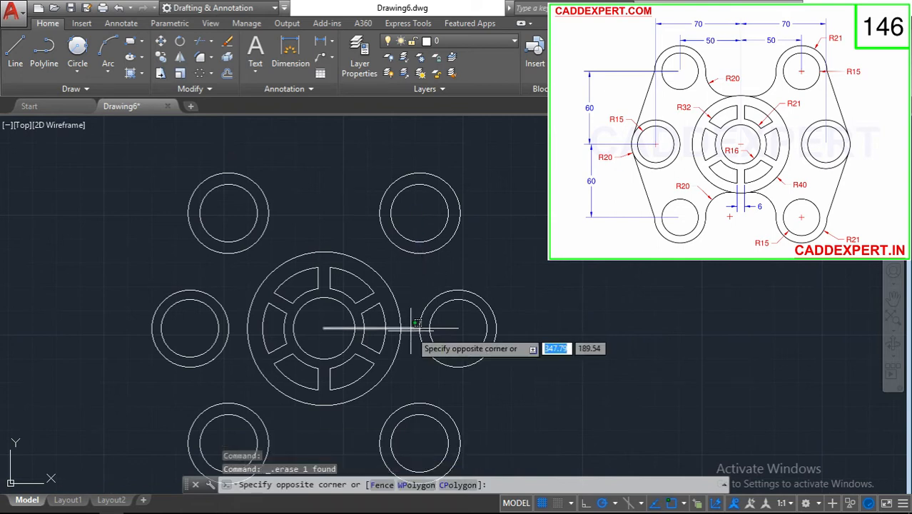
pyautogui.press('Delete')
# Draw a circle of radius 20 tangent to the lower-left R21 circle and the hub's outer R40 circle
pyautogui.scroll(-2, 436, 265)
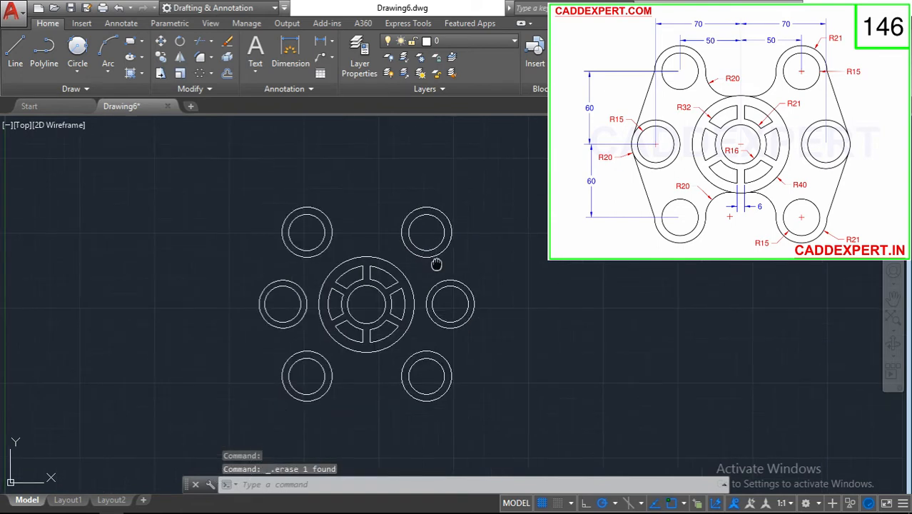
pyautogui.scroll(2, 388, 232)
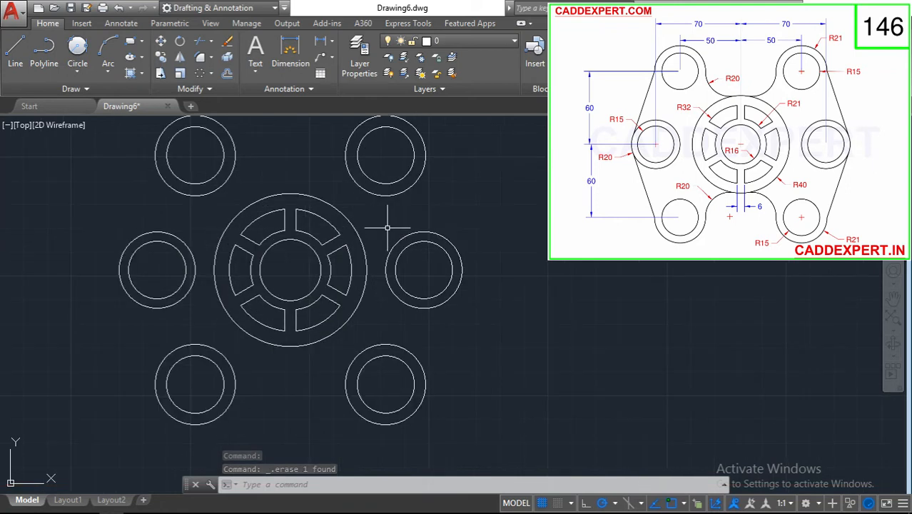
pyautogui.scroll(-2, 371, 226)
pyautogui.scroll(2, 286, 247)
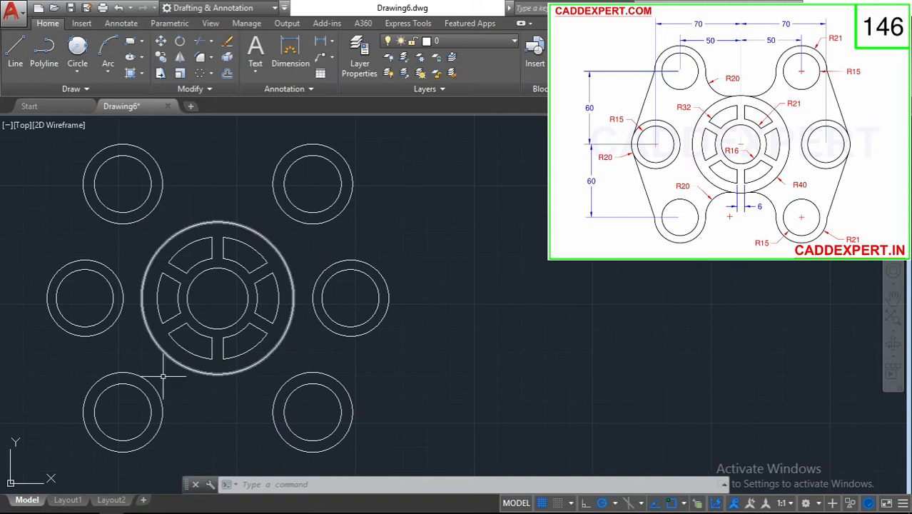
pyautogui.click(78, 49)
pyautogui.click(153, 404)
pyautogui.click(197, 369)
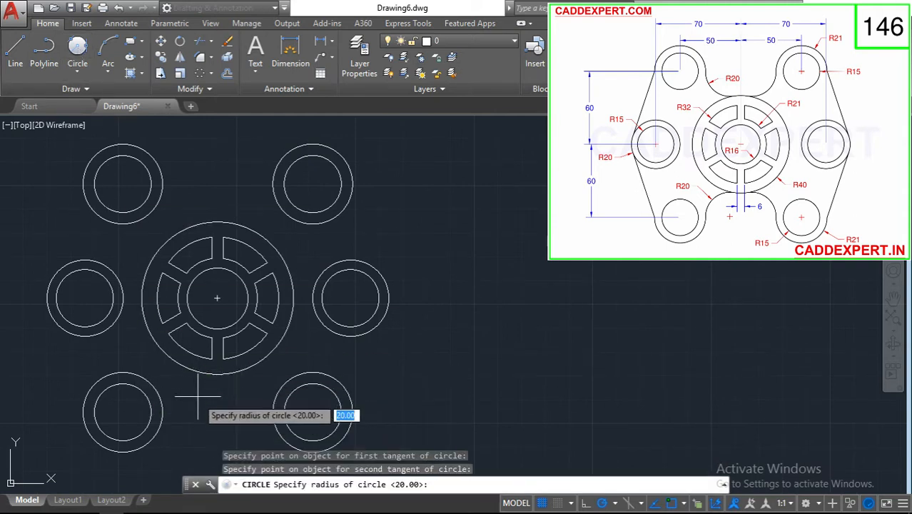
pyautogui.write('20')
pyautogui.press('Return')
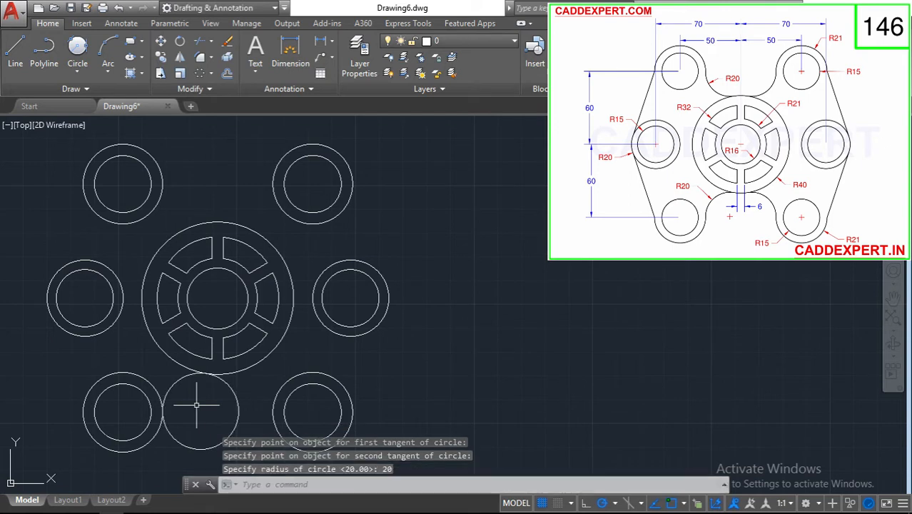
# Draw a circle of radius 20 tangent to the hub's R40 circle and the lower-right R21 circle
pyautogui.click(78, 48)
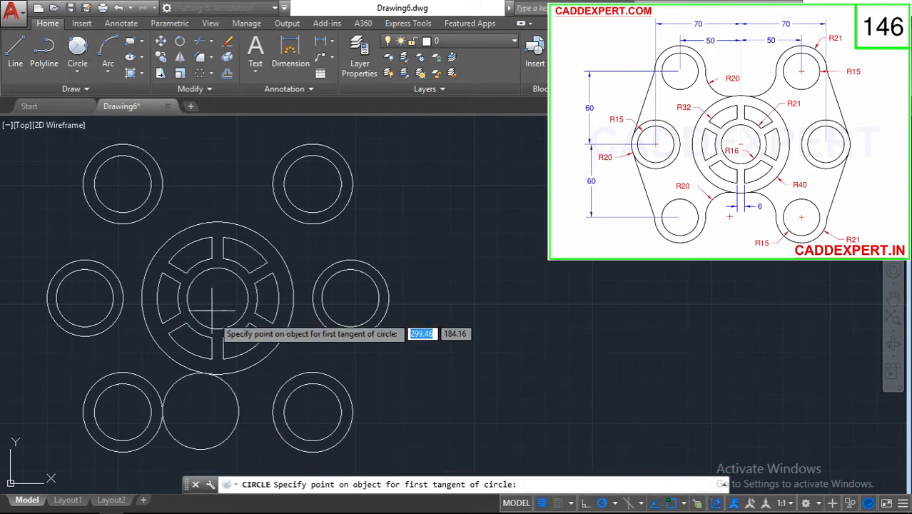
pyautogui.click(246, 366)
pyautogui.click(276, 393)
pyautogui.write('2')
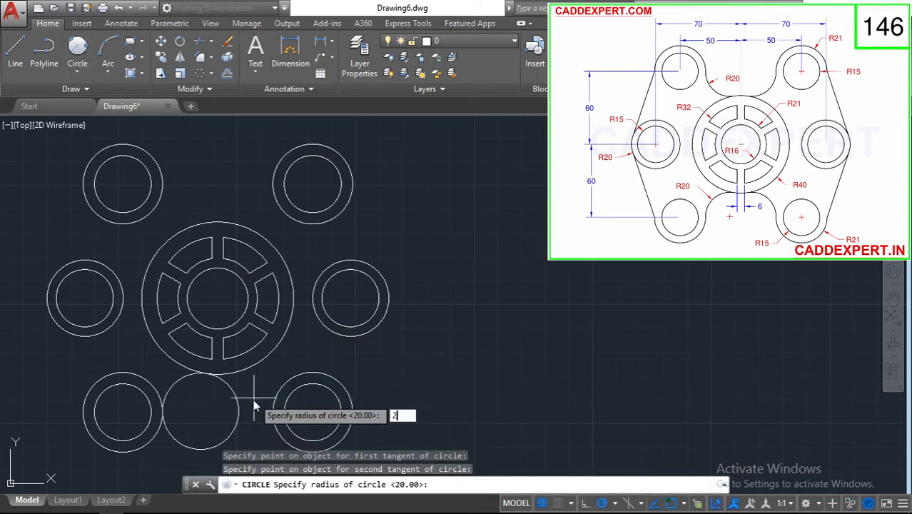
pyautogui.write('0')
pyautogui.press('Return')
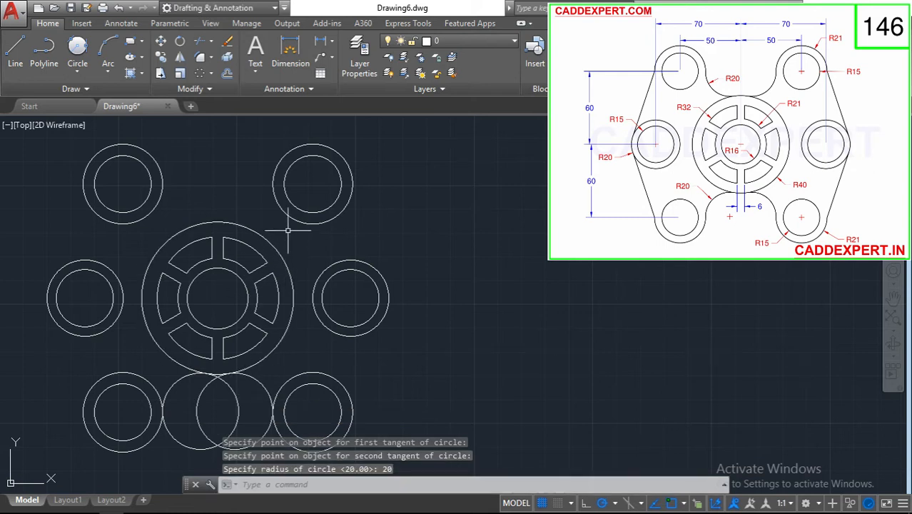
pyautogui.press('Escape')
# Draw a circle of radius 20 tangent to the upper-left R21 circle and the hub's R40 circle
pyautogui.click(78, 50)
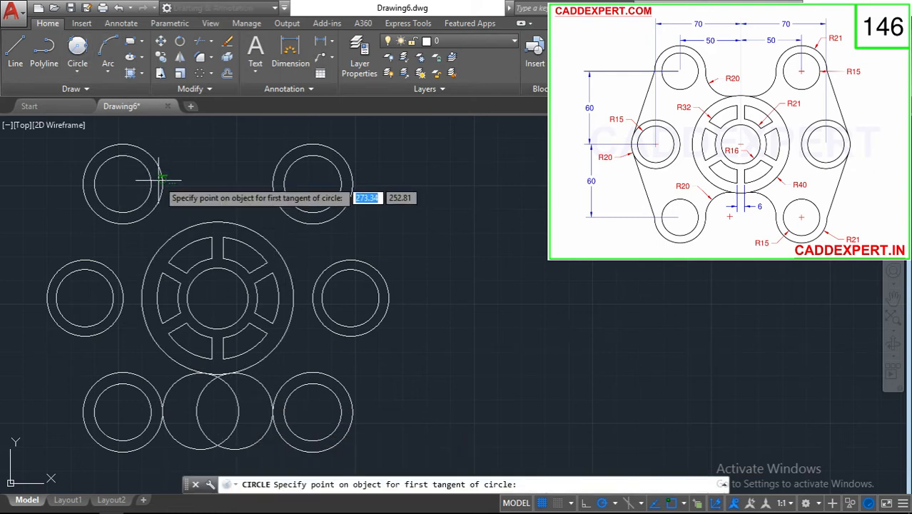
pyautogui.click(155, 207)
pyautogui.click(189, 227)
pyautogui.write('20')
pyautogui.press('Return')
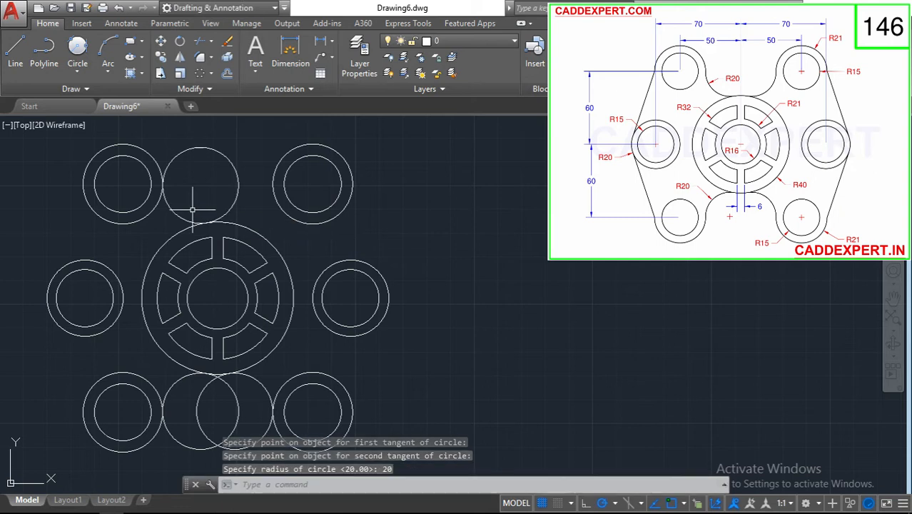
# Draw a circle of radius 20 tangent to the hub's R40 circle and the upper-right R21 circle
pyautogui.click(83, 47)
pyautogui.click(265, 213)
pyautogui.click(261, 202)
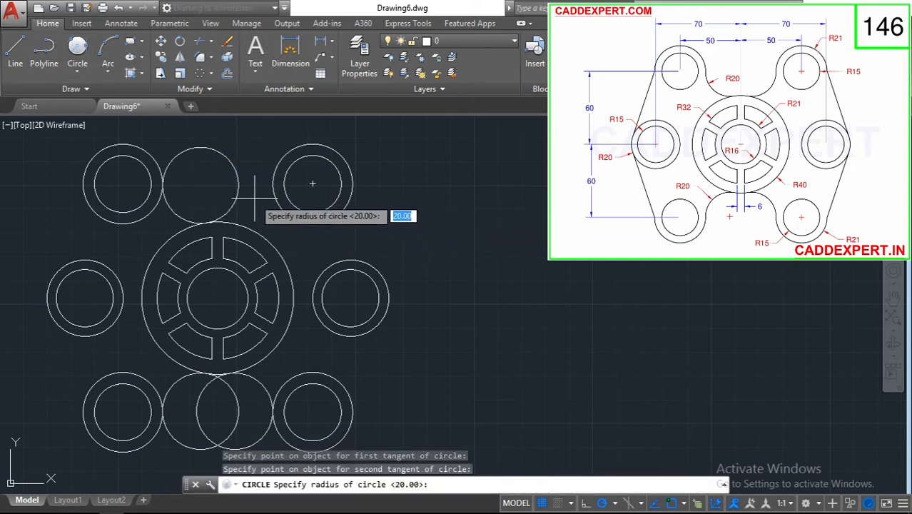
pyautogui.press('Return')
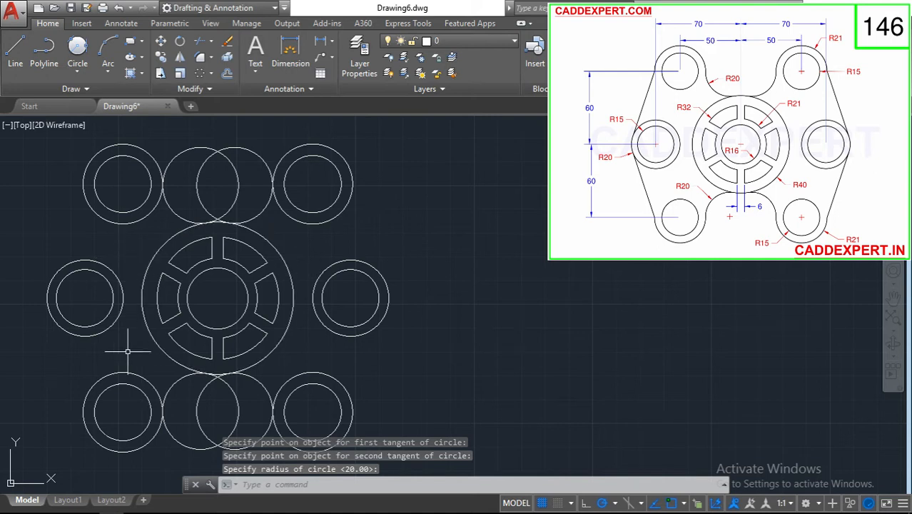
# Draw a line tangent to the outer sides of the upper-left R21 circle and the left R20 circle
pyautogui.click(15, 47)
pyautogui.write('tan')
pyautogui.press('Return')
pyautogui.click(82, 179)
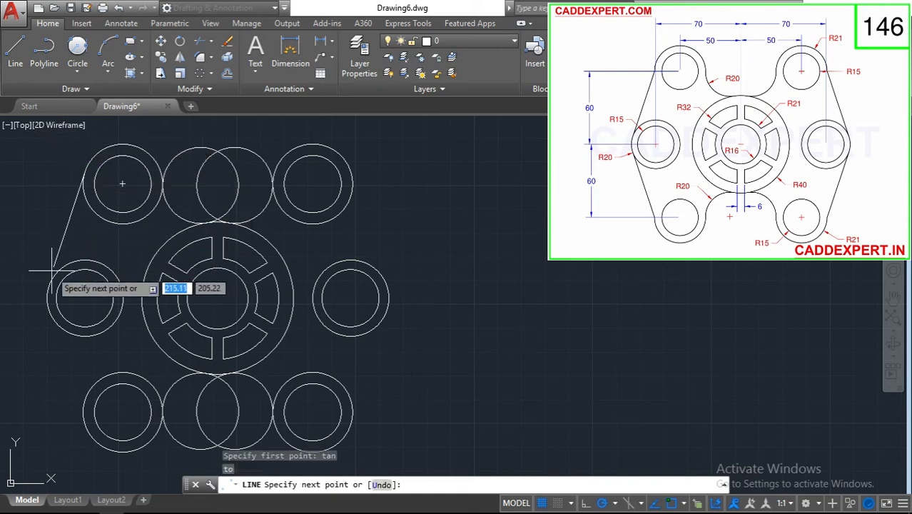
pyautogui.write('tan')
pyautogui.press('Return')
pyautogui.click(32, 313)
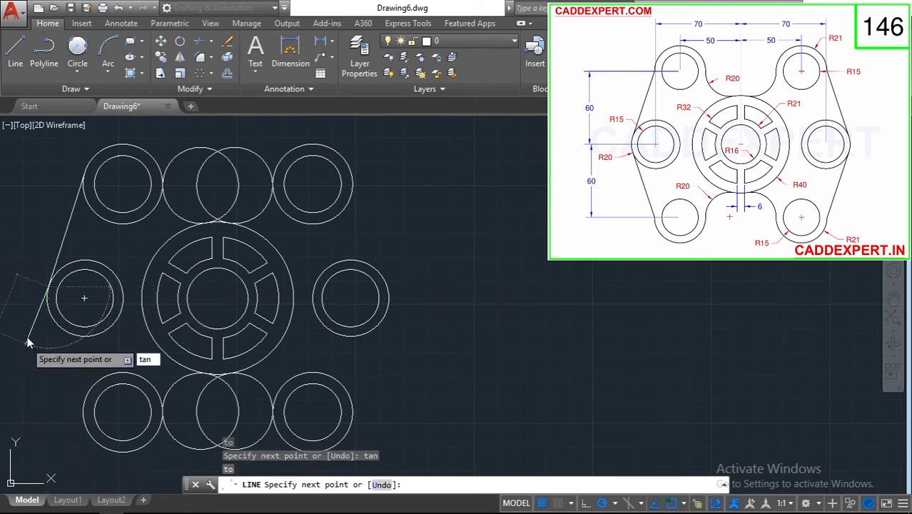
pyautogui.press('Escape')
# Draw a line tangent to the outer sides of the left R20 circle and the lower-left R21 circle
pyautogui.write('ta')
pyautogui.click(8, 60)
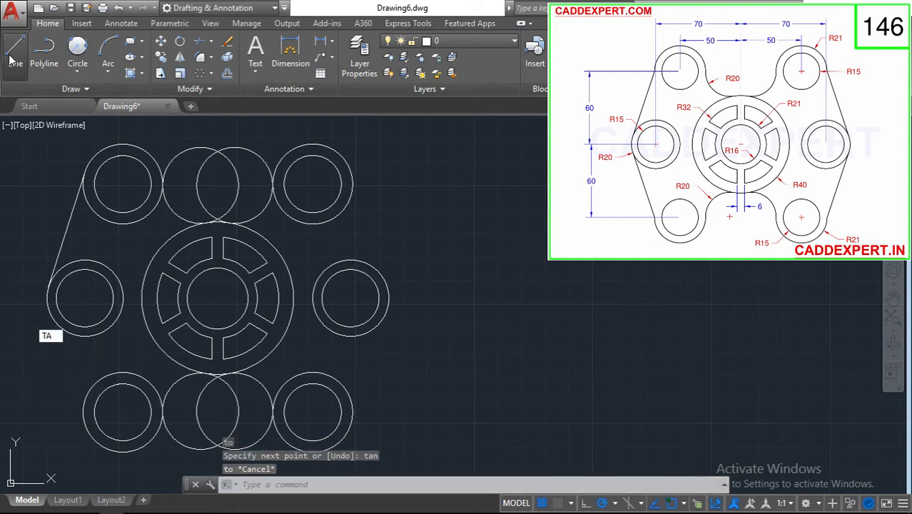
pyautogui.write('ta')
pyautogui.press('Return')
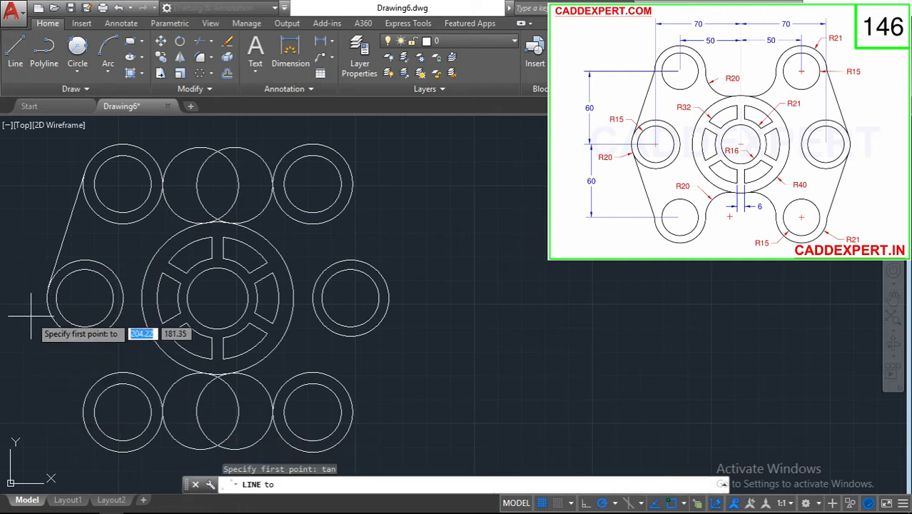
pyautogui.click(48, 307)
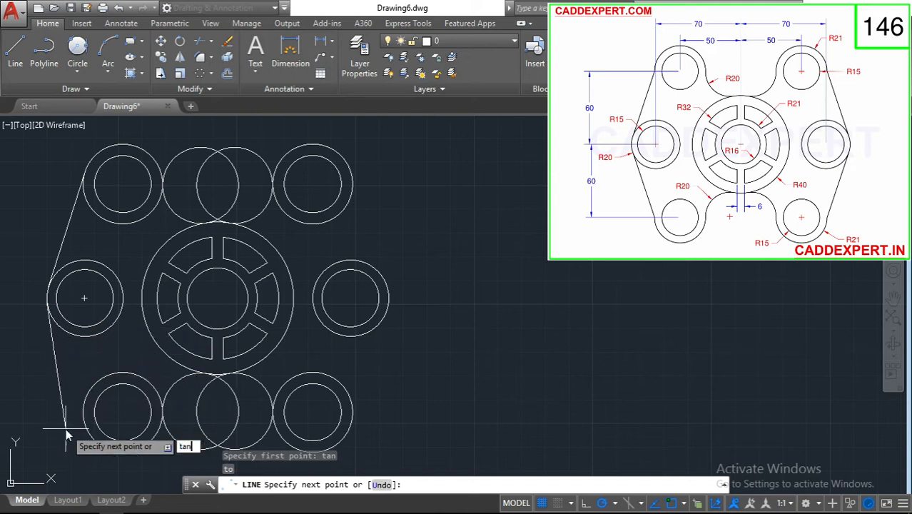
pyautogui.write('tan')
pyautogui.press('Return')
pyautogui.click(80, 428)
pyautogui.press('Escape')
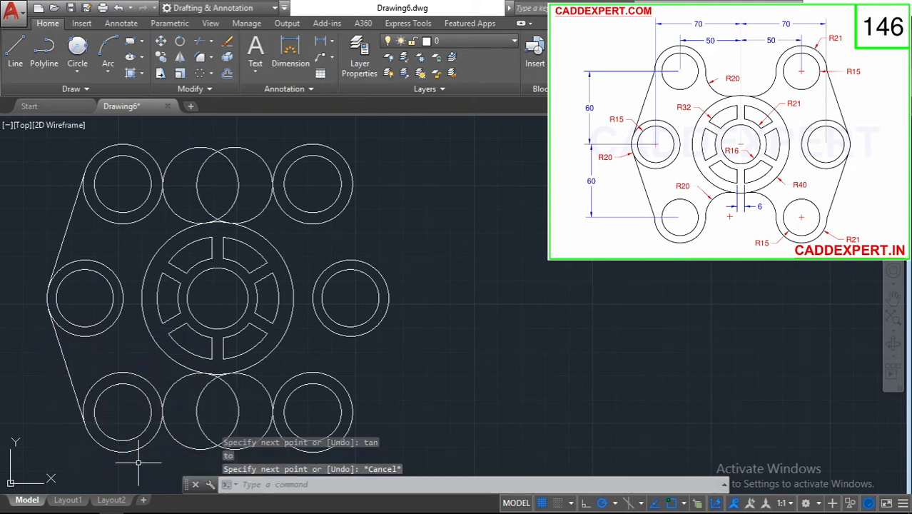
# Draw a line tangent to the outer sides of the upper-right R21 circle and the right R20 circle
pyautogui.scroll(-1, 115, 370)
pyautogui.moveTo(114, 371); pyautogui.dragTo(76, 267, button='middle')
pyautogui.moveTo(181, 272); pyautogui.dragTo(155, 325, button='middle')
pyautogui.click(15, 54)
pyautogui.write('t')
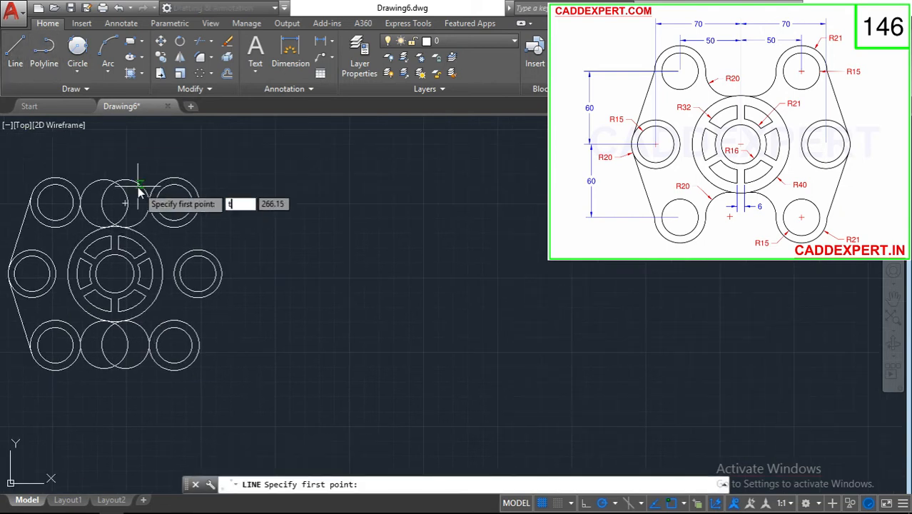
pyautogui.write('an')
pyautogui.press('Return')
pyautogui.click(187, 197)
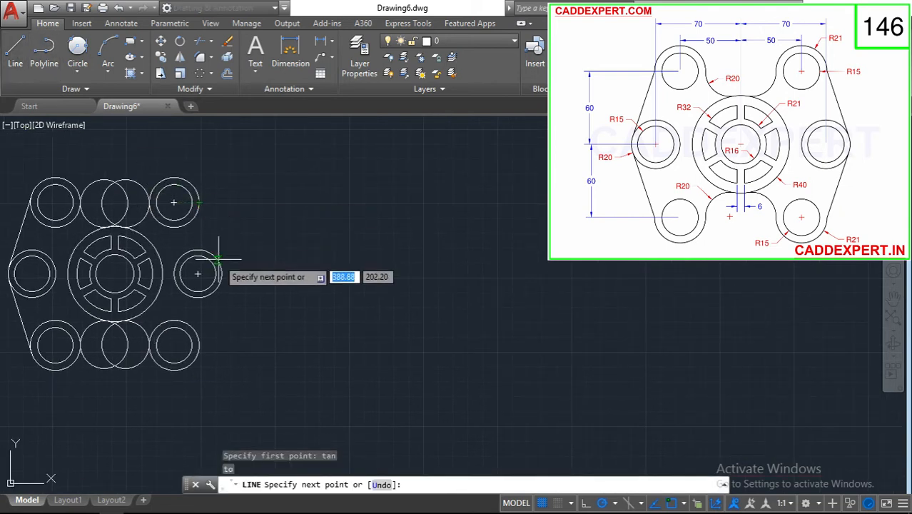
pyautogui.write('tan')
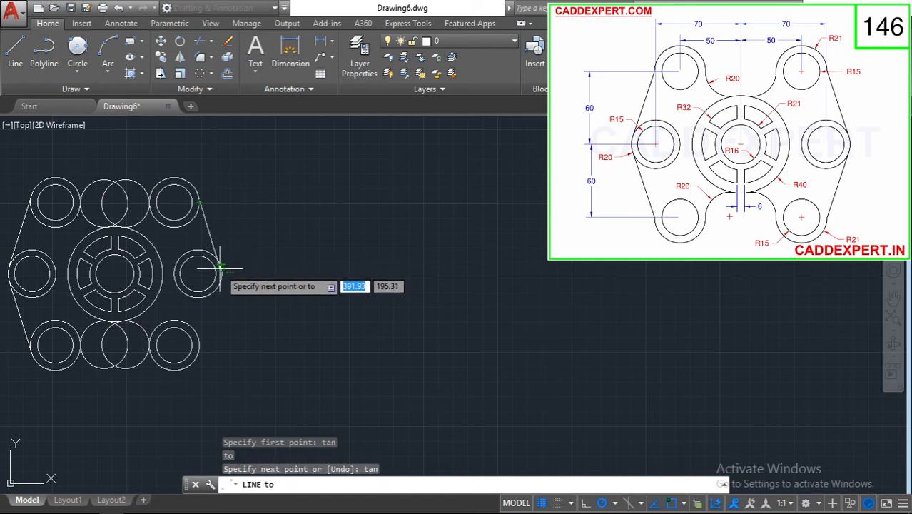
pyautogui.press('Return')
pyautogui.click(219, 262)
pyautogui.press('Escape')
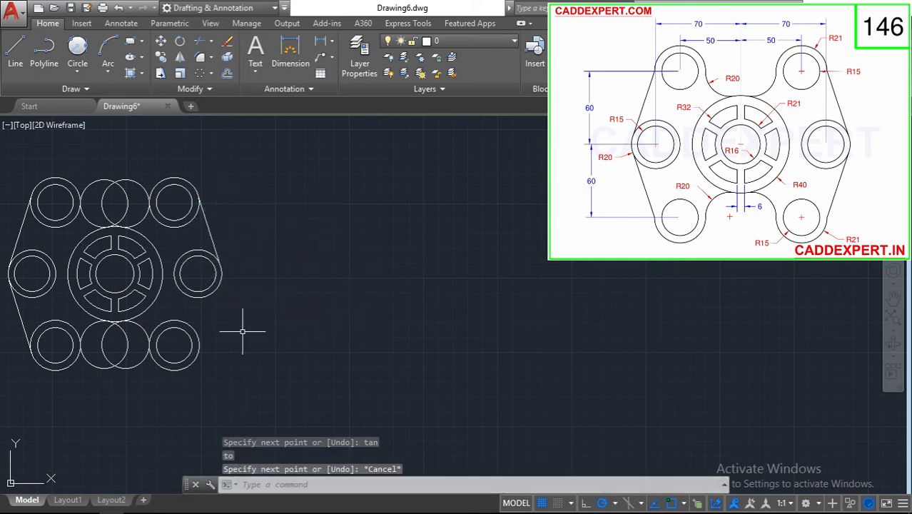
# Draw a line tangent to the outer sides of the right R20 circle and the lower-right R21 circle
pyautogui.press('Escape')
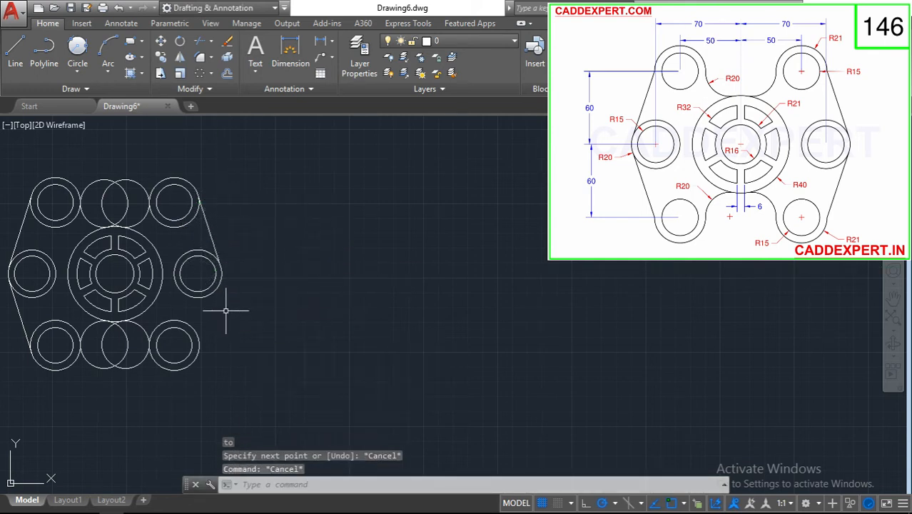
pyautogui.press('Return')
pyautogui.press('Return')
pyautogui.click(216, 289)
pyautogui.write('tan')
pyautogui.press('Return')
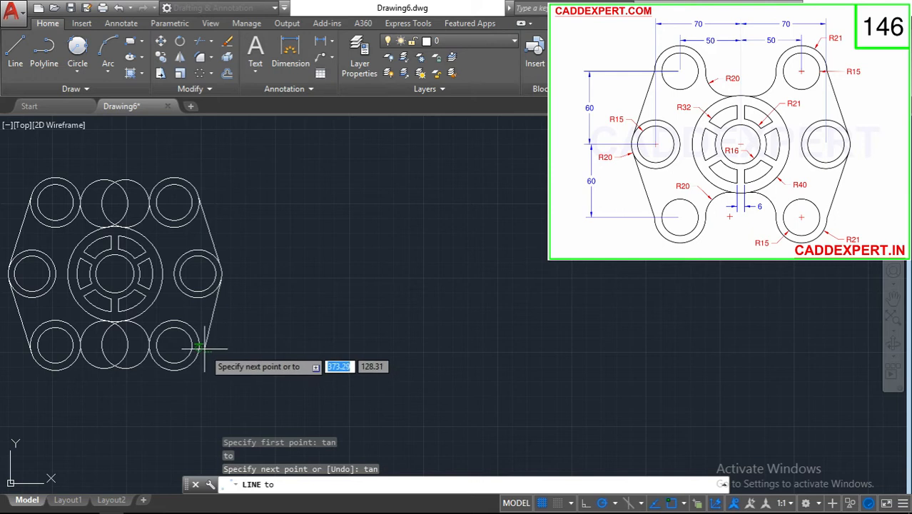
pyautogui.press('Escape')
# Trim the two upper R20 circles down to the blend arcs between the hub circle and the upper R21 circles
pyautogui.scroll(2, 147, 232)
pyautogui.moveTo(145, 231)
pyautogui.mouseDown(button='middle')
pyautogui.moveTo(285, 269)
pyautogui.moveTo(280, 224)
pyautogui.mouseUp(button='middle')
pyautogui.write('tr')
pyautogui.press('Return')
pyautogui.press('Return')
pyautogui.click(197, 144)
pyautogui.click(223, 147)
pyautogui.click(239, 150)
pyautogui.click(240, 140)
pyautogui.scroll(5, 227, 194)
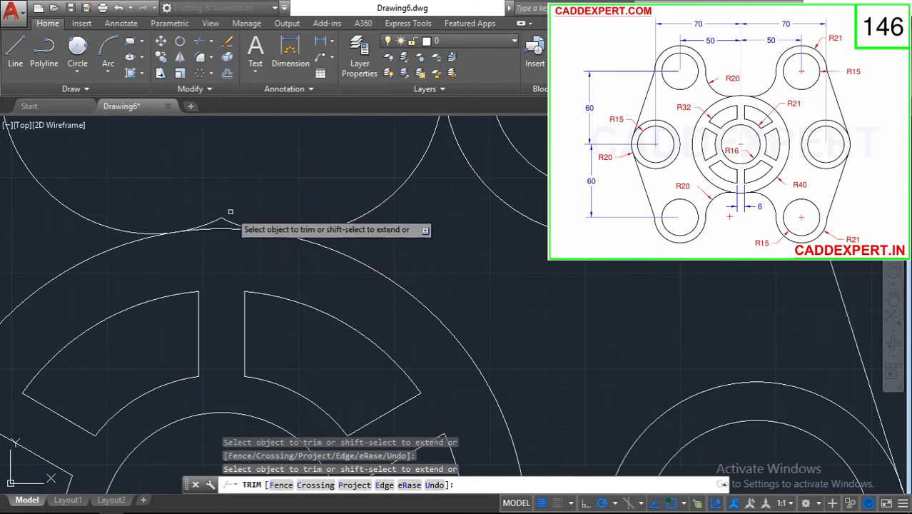
pyautogui.scroll(-8, 251, 172)
# Trim the two lower R20 circles down to the blend arcs between the hub circle and the lower R21 circles
pyautogui.scroll(6, 246, 296)
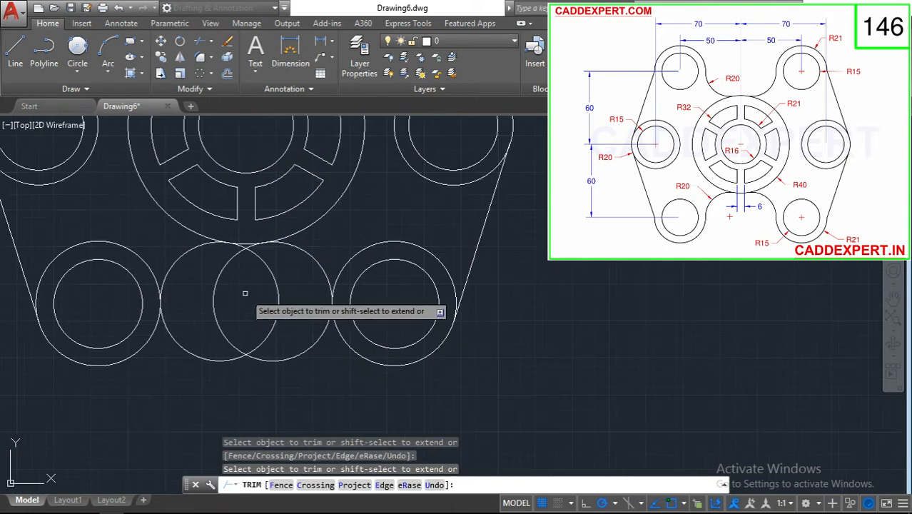
pyautogui.click(360, 361)
pyautogui.click(194, 389)
pyautogui.scroll(3, 229, 216)
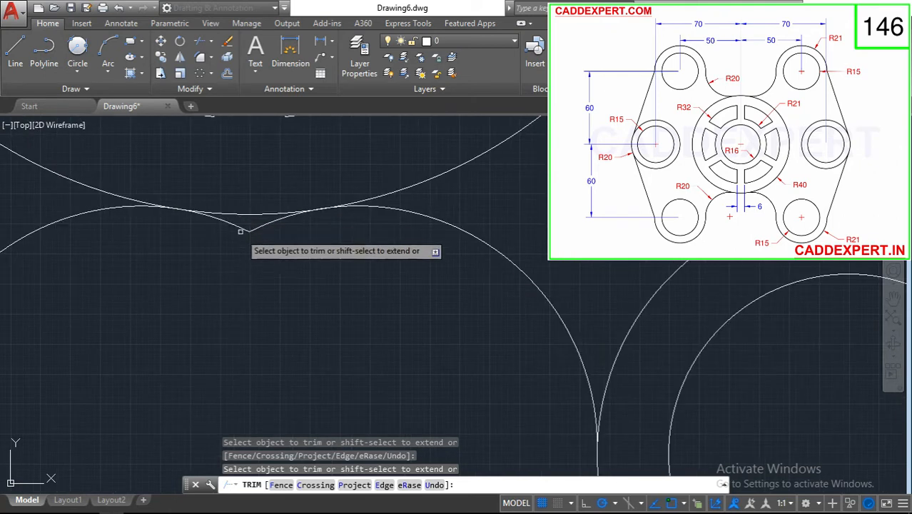
pyautogui.scroll(-4, 243, 236)
pyautogui.scroll(-3, 234, 249)
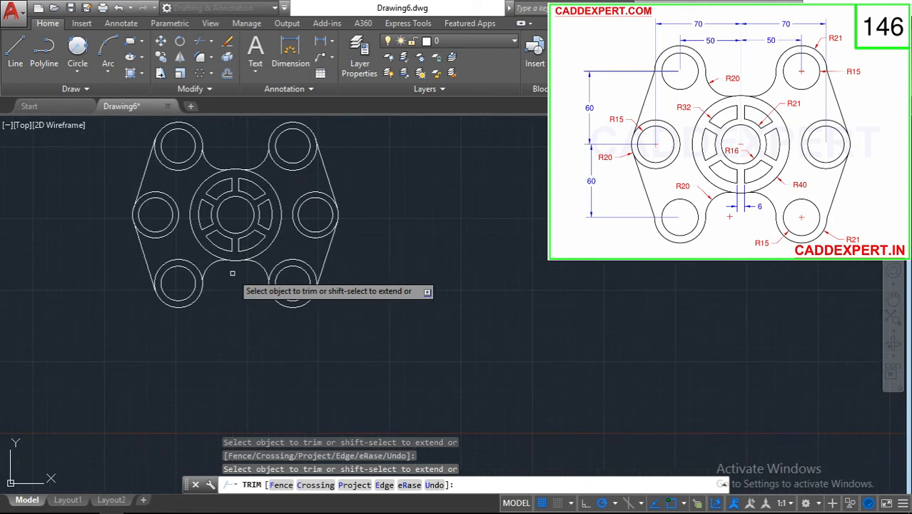
# Trim away the inner portions of the four corner R21 circles, leaving only the plate's outer lobe arcs
pyautogui.scroll(5, 112, 350)
pyautogui.scroll(-5, 107, 350)
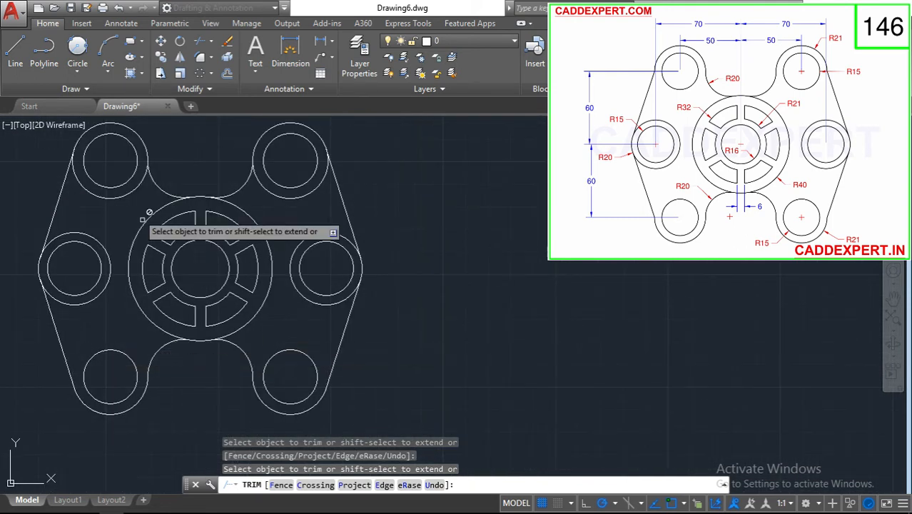
pyautogui.scroll(4, 122, 210)
pyautogui.click(180, 334)
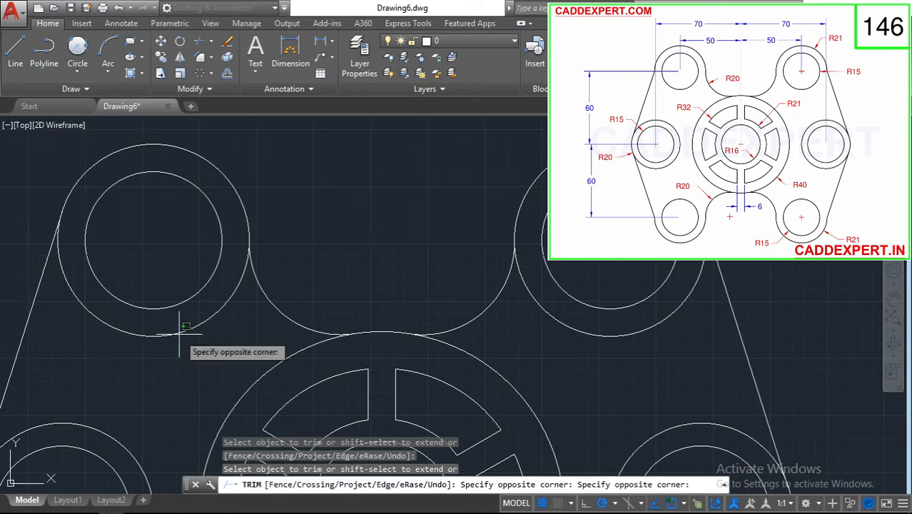
pyautogui.click(179, 331)
pyautogui.click(224, 304)
pyautogui.click(540, 303)
pyautogui.scroll(-4, 511, 329)
pyautogui.moveTo(498, 326); pyautogui.dragTo(215, 218, button='middle')
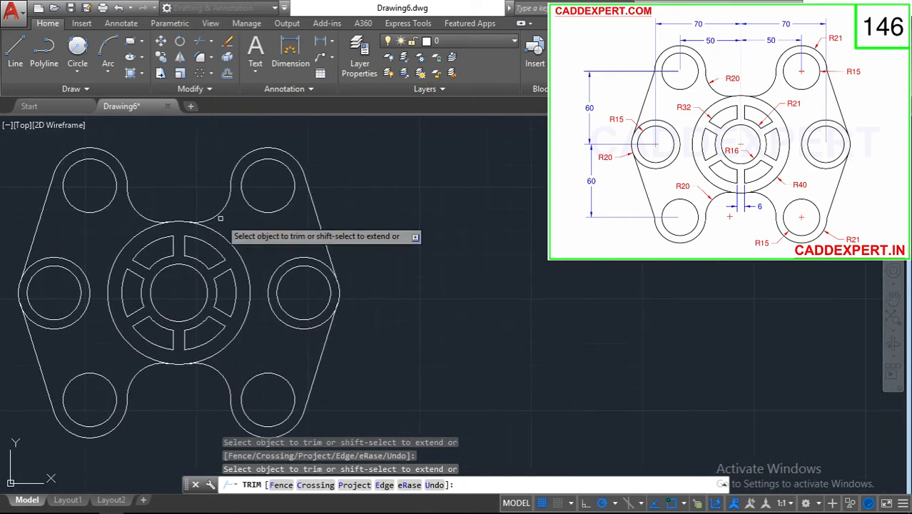
pyautogui.scroll(3, 232, 218)
pyautogui.moveTo(291, 210)
pyautogui.mouseDown(button='middle')
pyautogui.moveTo(259, 208)
pyautogui.moveTo(296, 207)
pyautogui.mouseUp(button='middle')
pyautogui.scroll(-2, 289, 205)
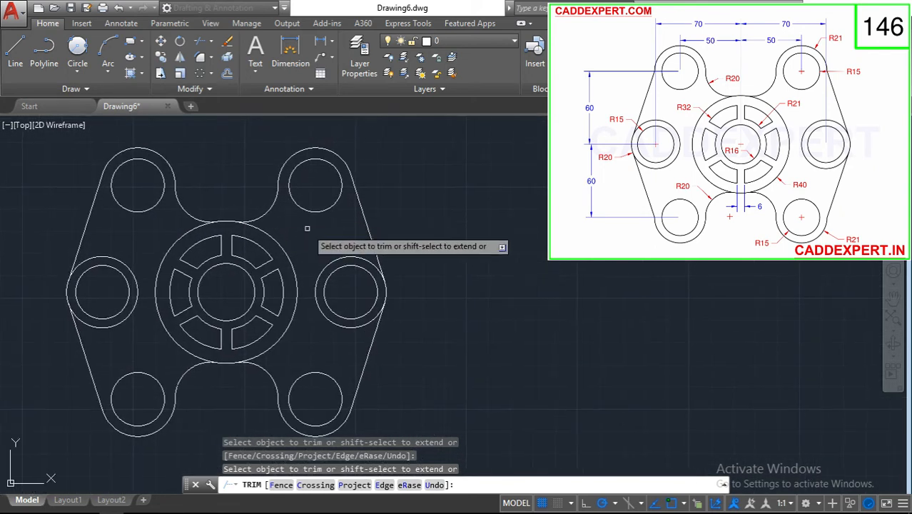
pyautogui.press('Escape')
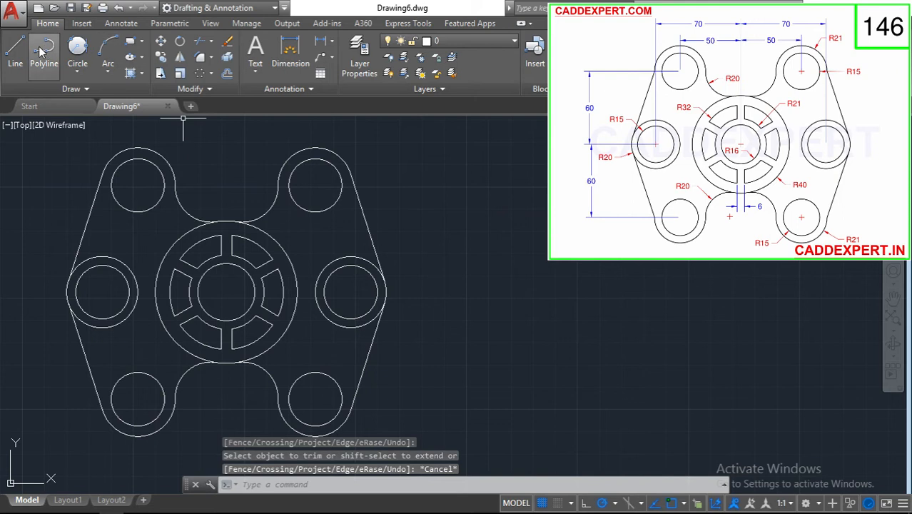
# Draw a vertical centre line about 187 units long through the hub's centre, extending beyond the plate at both ends
pyautogui.click(15, 48)
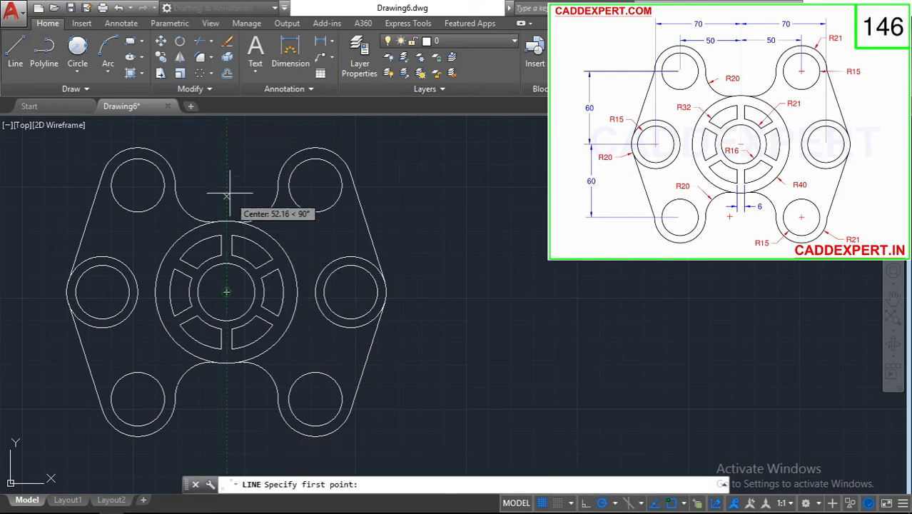
pyautogui.click(228, 132)
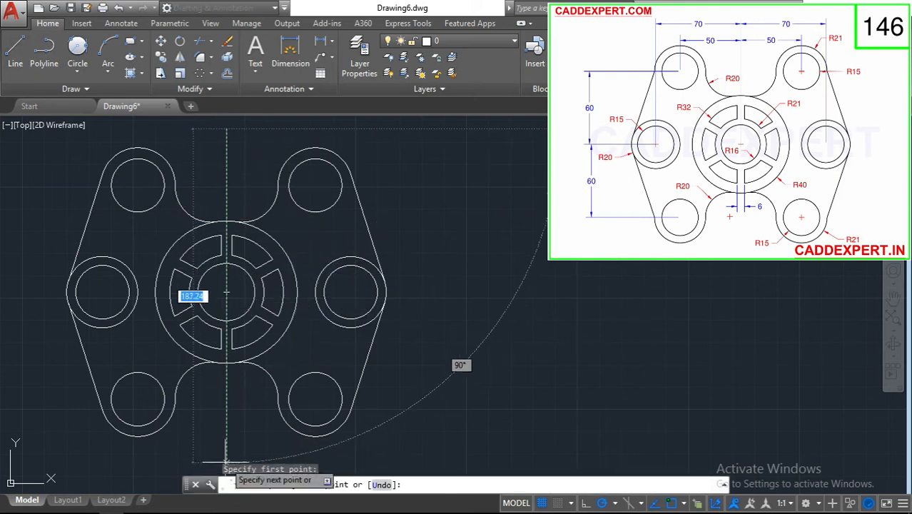
pyautogui.click(227, 449)
pyautogui.press('Escape')
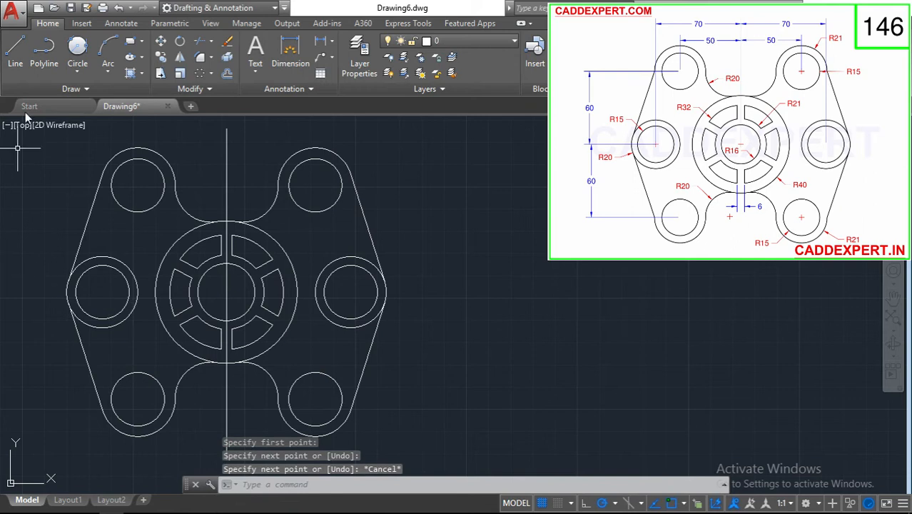
# Draw a horizontal centre line through the hub's centre, extending beyond the left and right lobes
pyautogui.click(80, 51)
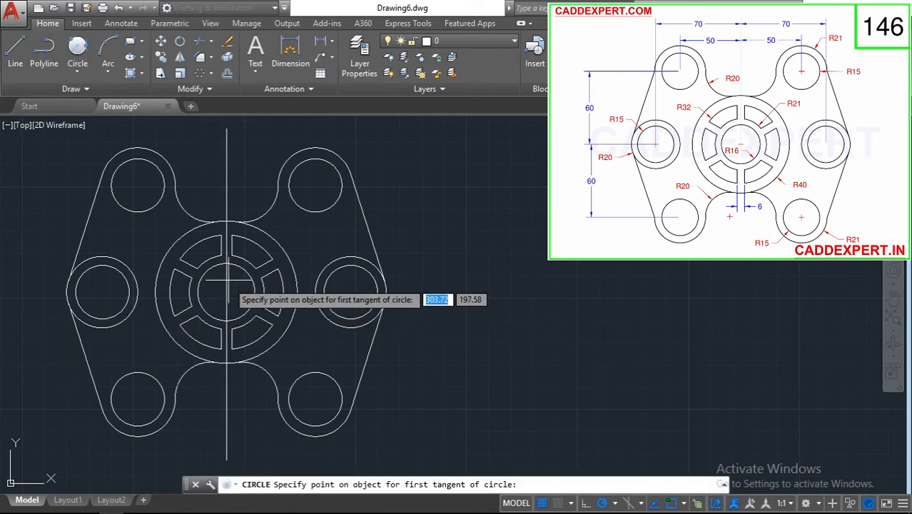
pyautogui.press('Escape')
pyautogui.click(16, 57)
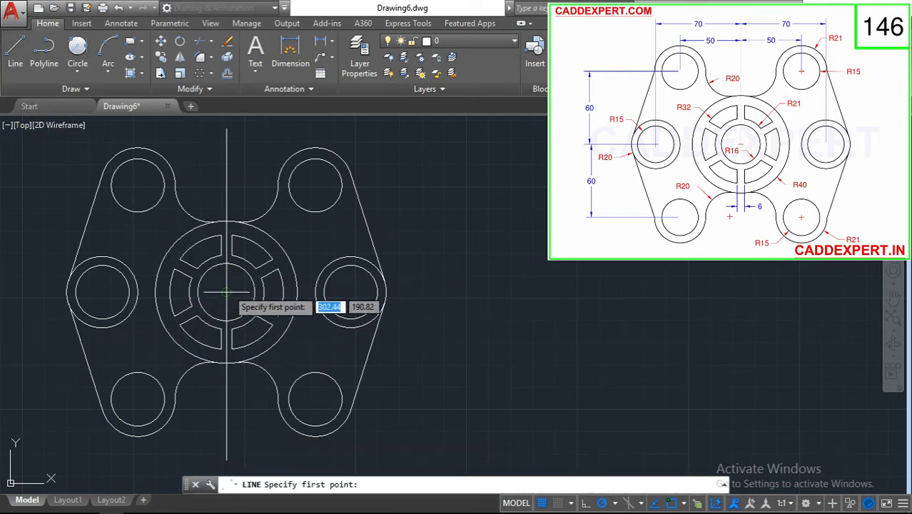
pyautogui.click(19, 290)
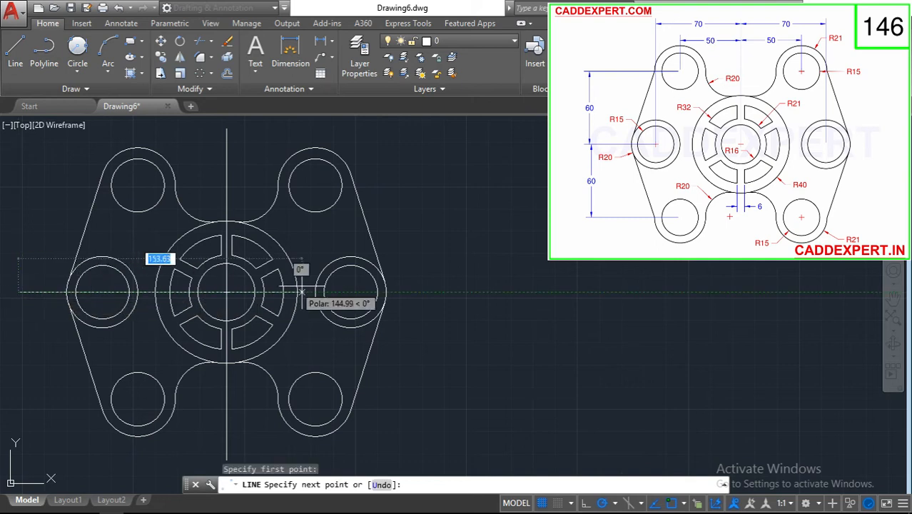
pyautogui.click(442, 291)
pyautogui.press('Escape')
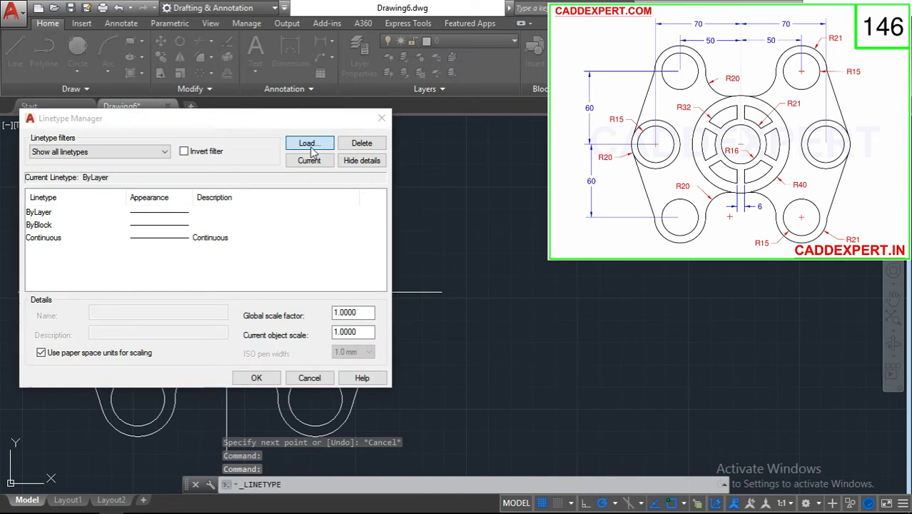
# Load the CENTER linetype and set the global linetype scale factor to 10
pyautogui.click(309, 146)
pyautogui.scroll(-2, 208, 296)
pyautogui.scroll(-3, 208, 297)
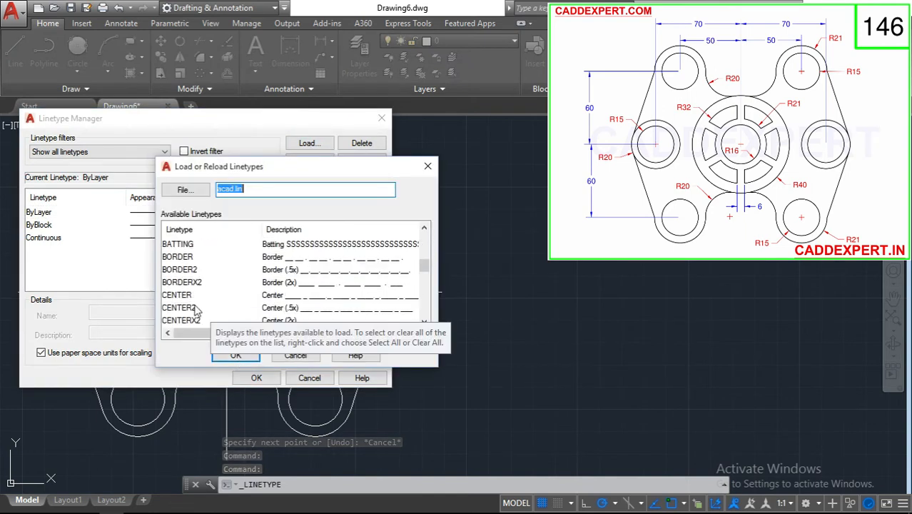
pyautogui.click(184, 295)
pyautogui.click(237, 356)
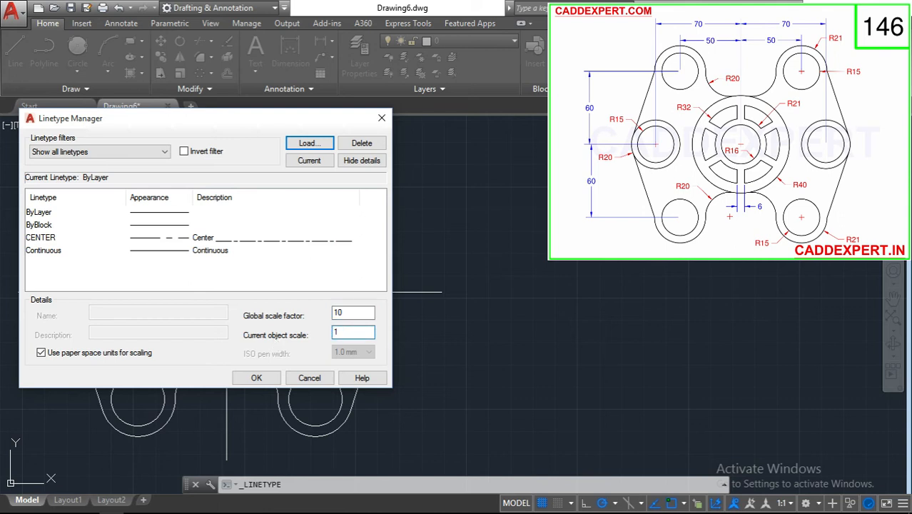
pyautogui.click(256, 378)
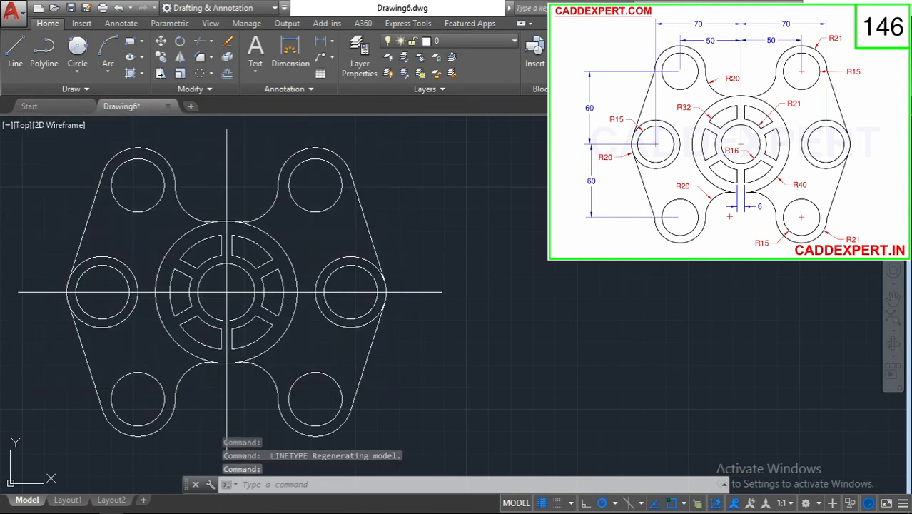
# Assign the CENTER linetype and green colour to the vertical and horizontal centre lines
pyautogui.click(226, 184)
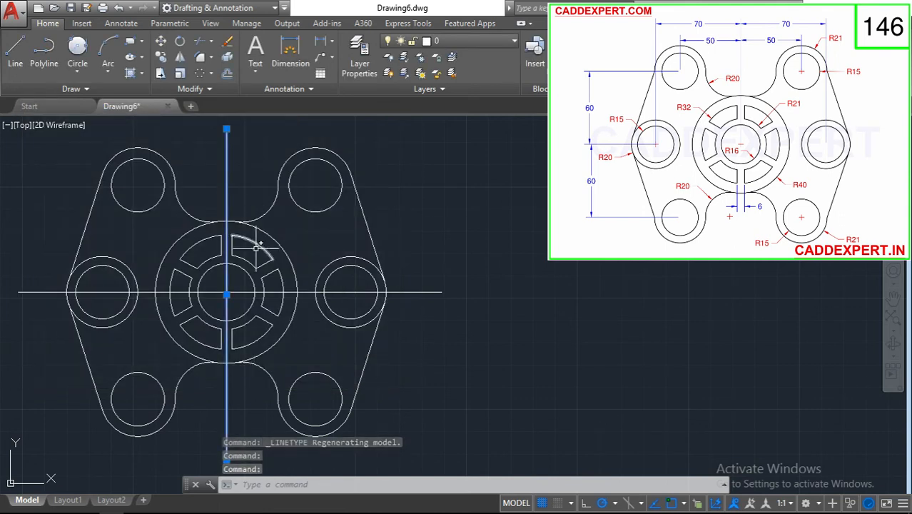
pyautogui.click(278, 281)
pyautogui.click(272, 294)
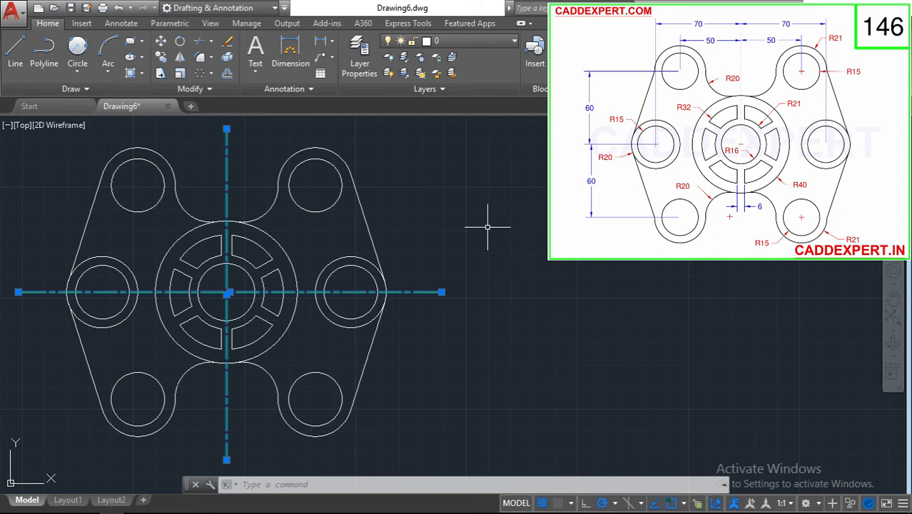
pyautogui.press('Escape')
pyautogui.scroll(-3, 473, 197)
pyautogui.scroll(3, 468, 199)
pyautogui.moveTo(468, 200)
pyautogui.mouseDown(button='middle')
pyautogui.moveTo(480, 201)
pyautogui.moveTo(474, 208)
pyautogui.mouseUp(button='middle')
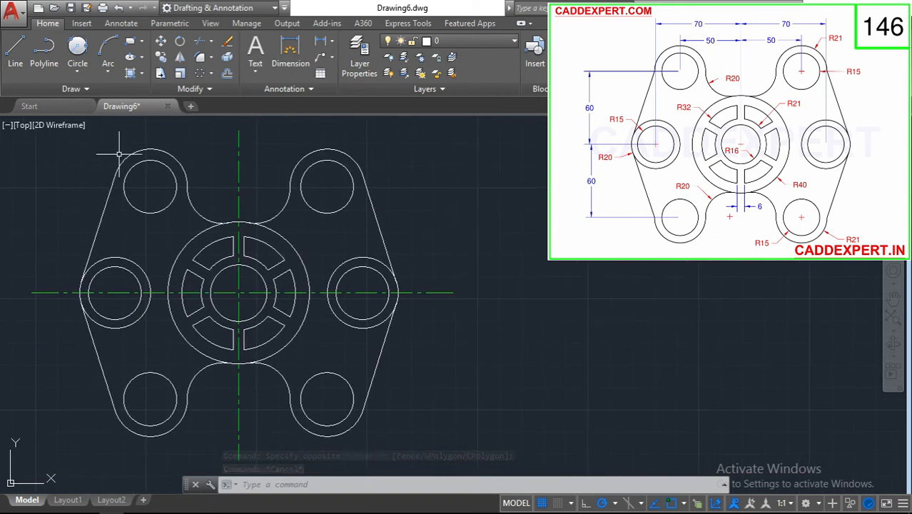
# Modify the Standard dimension style to use yellow dimension lines and an arrow size of 3
pyautogui.write('f')
pyautogui.press('BackSpace')
pyautogui.write('d')
pyautogui.press('Return')
pyautogui.click(596, 233)
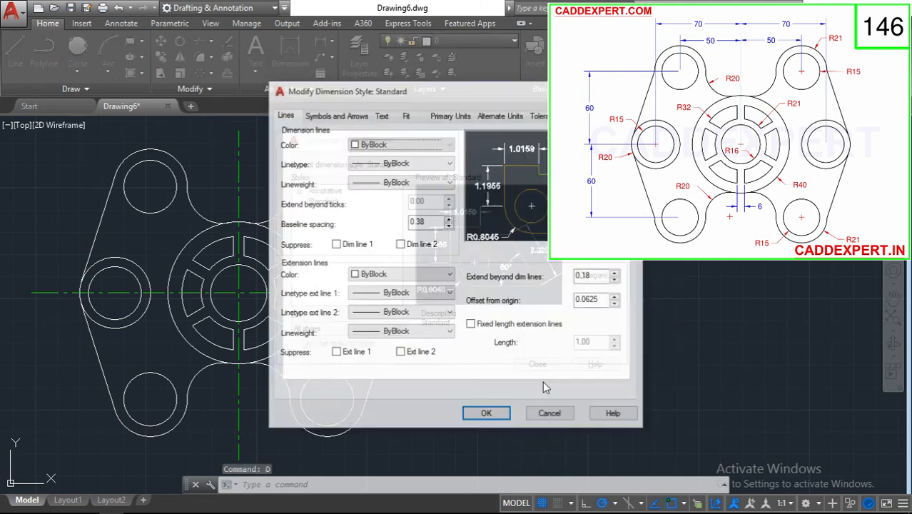
pyautogui.click(404, 145)
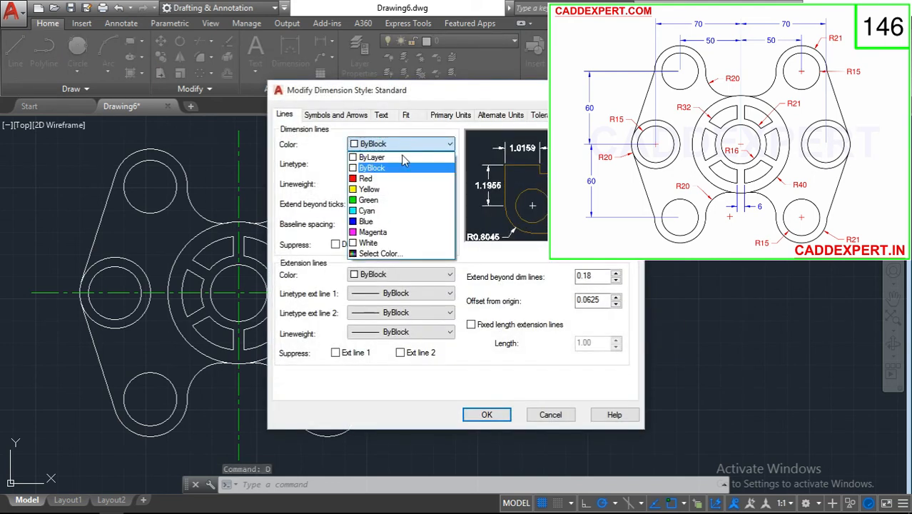
pyautogui.click(390, 190)
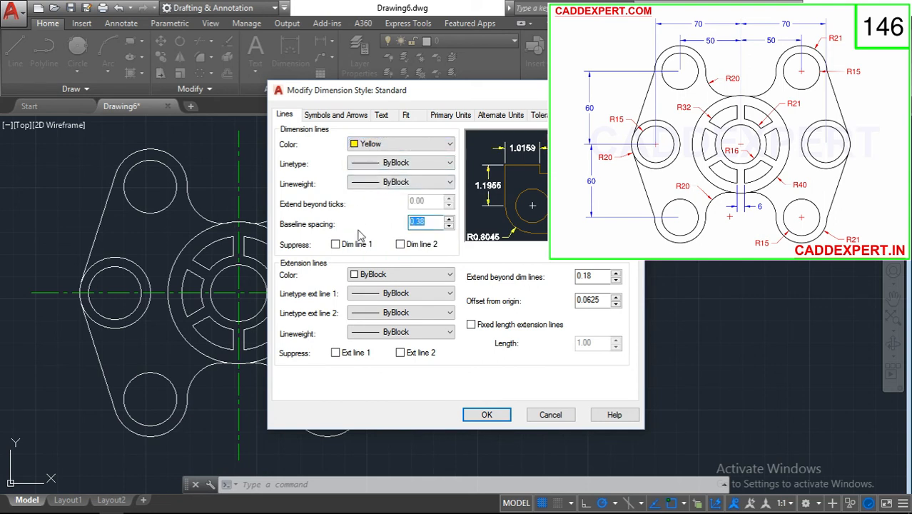
pyautogui.click(354, 116)
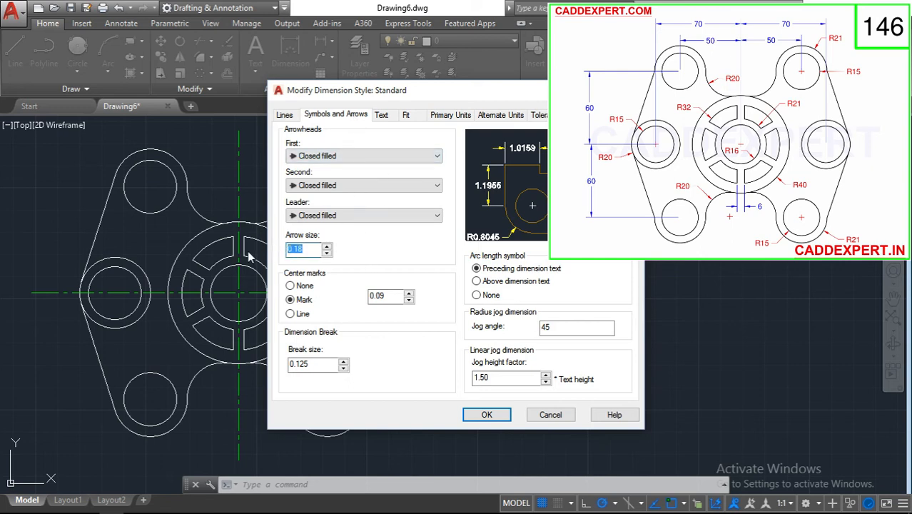
pyautogui.press('Return')
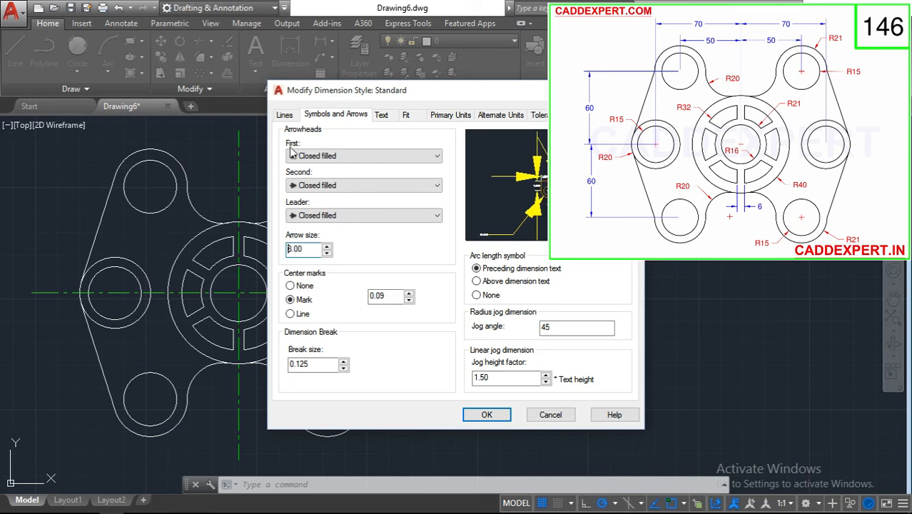
# Set the Standard dimension style's text height to 5 and its text colour to cyan
pyautogui.click(380, 116)
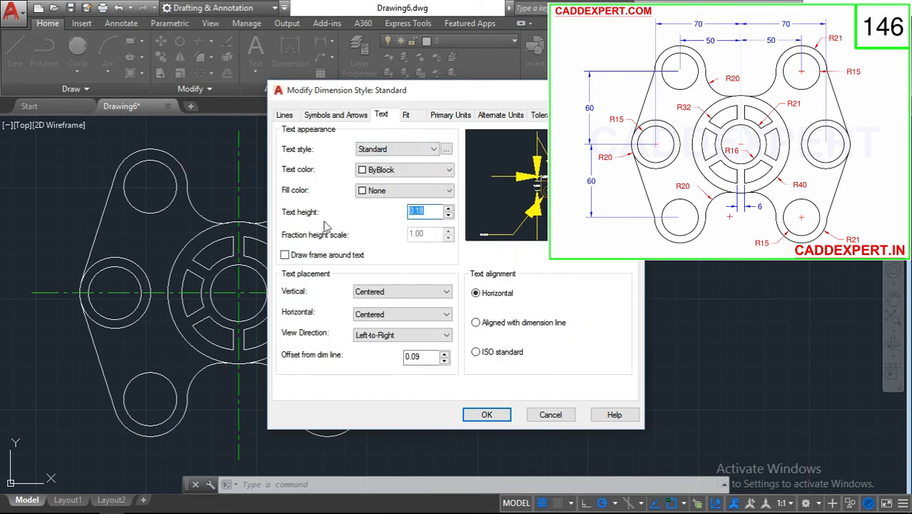
pyautogui.press('Return')
pyautogui.click(392, 169)
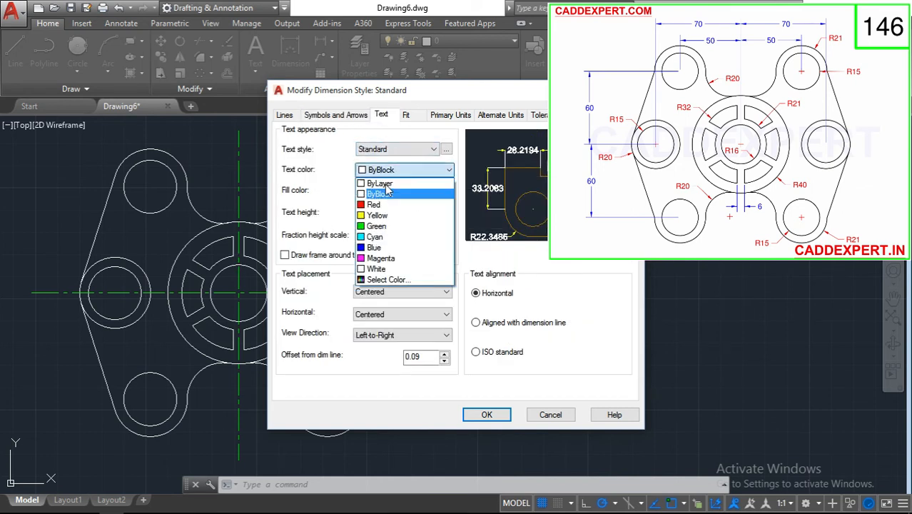
pyautogui.click(384, 237)
pyautogui.click(486, 416)
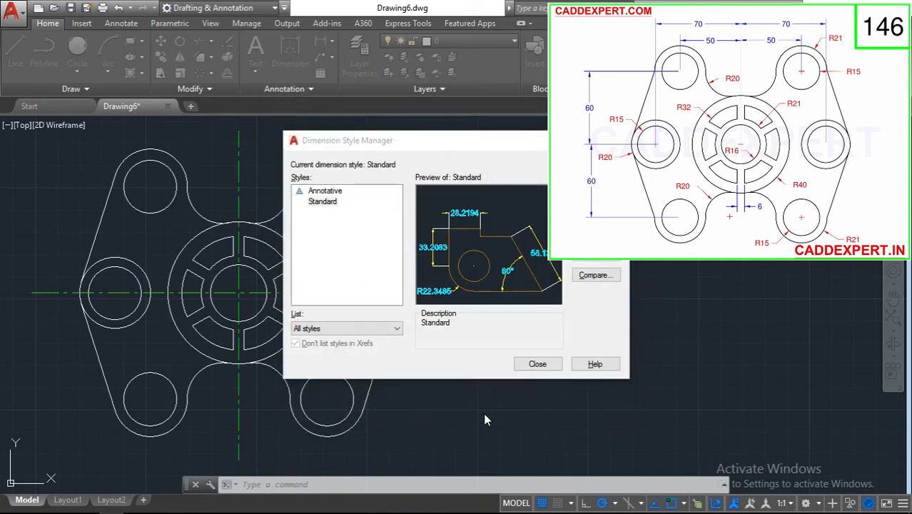
# Align the Standard style's dimension text with the dimension line and finish editing the dimension styles
pyautogui.click(595, 231)
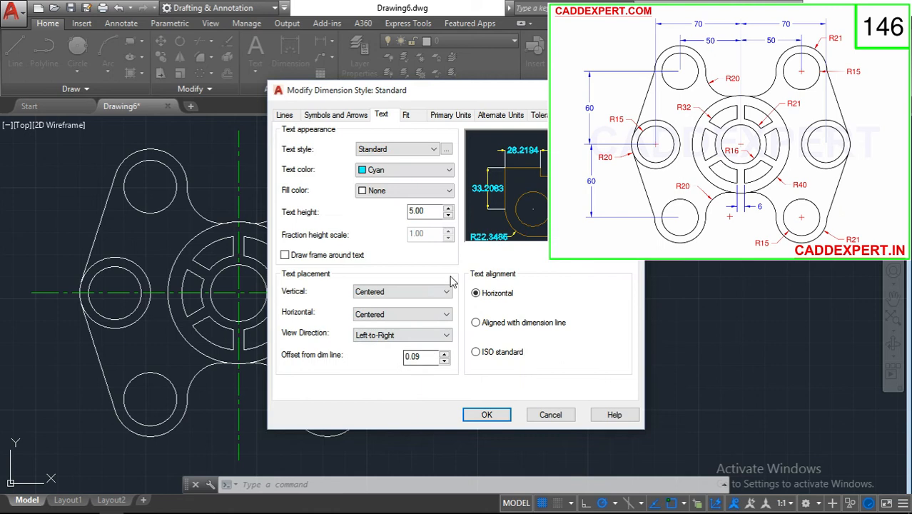
pyautogui.click(486, 415)
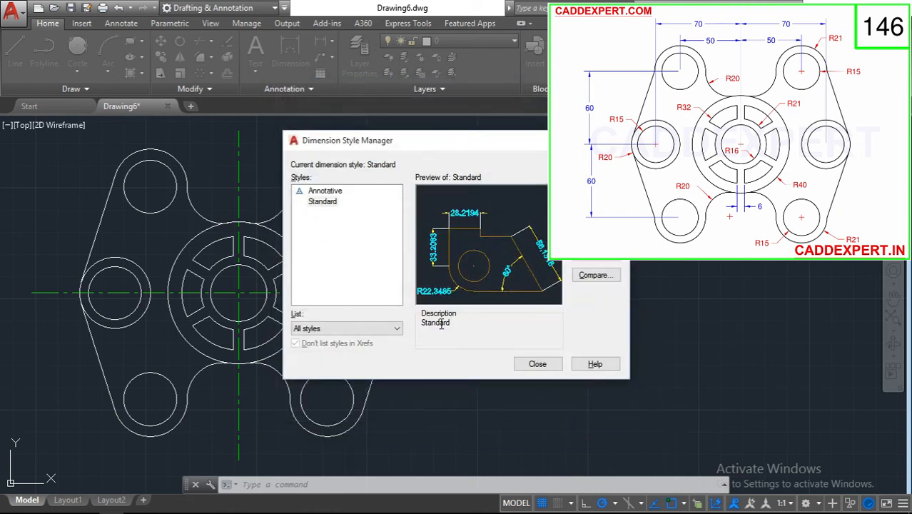
pyautogui.click(537, 365)
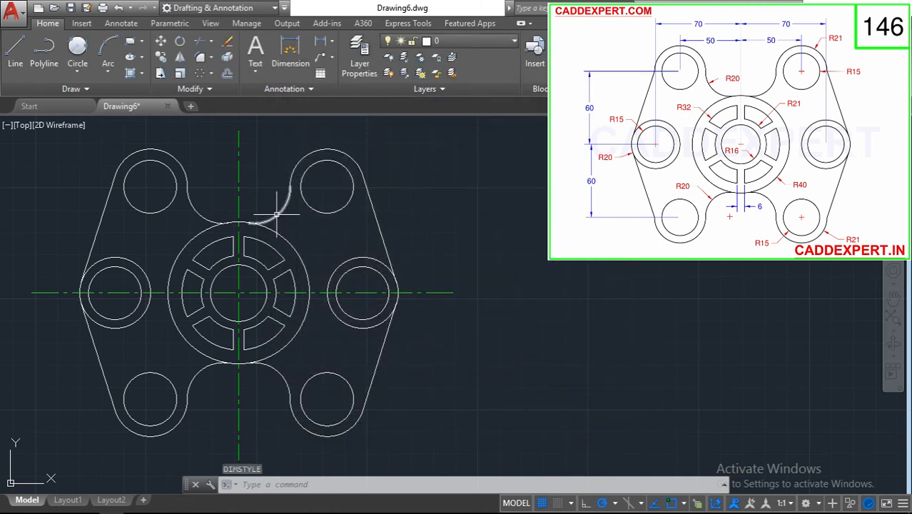
# Dimension the radius of the upper-right concave fillet arc and the diameter of the large central circle
pyautogui.scroll(5, 276, 212)
pyautogui.click(283, 57)
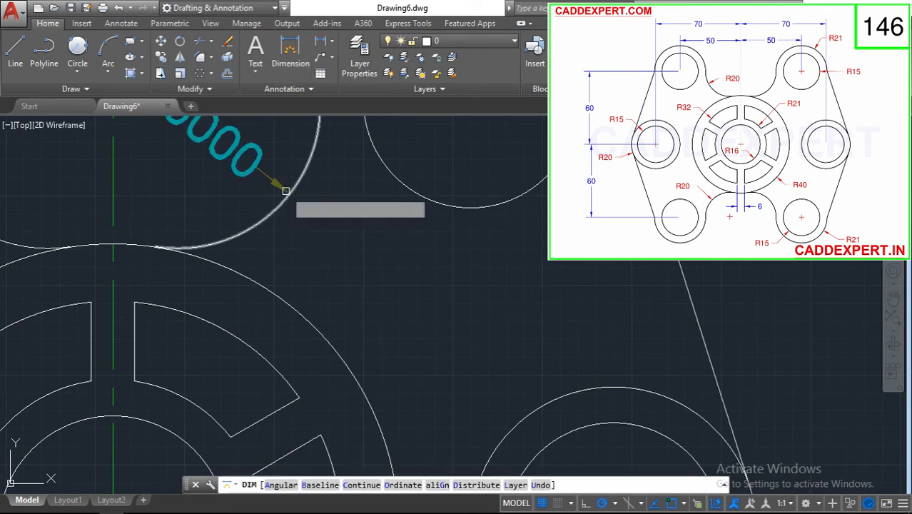
pyautogui.click(289, 190)
pyautogui.click(172, 113)
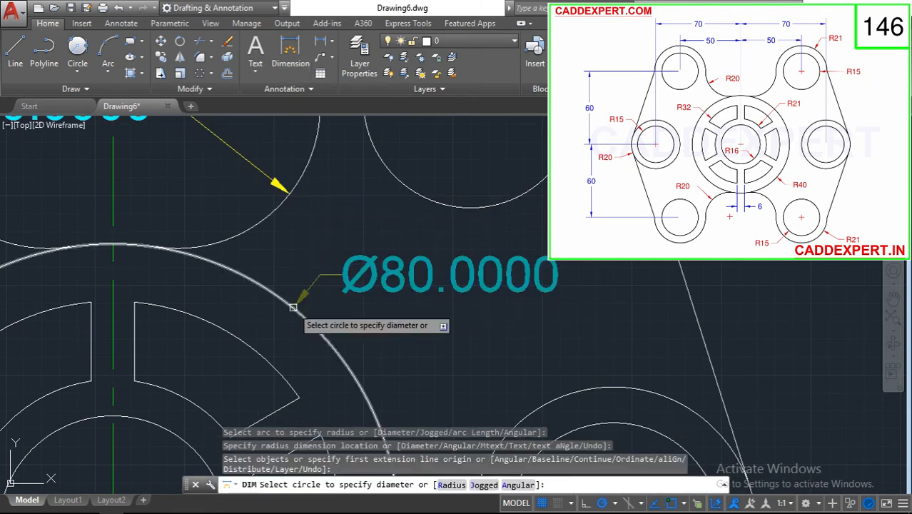
pyautogui.click(325, 323)
pyautogui.click(318, 314)
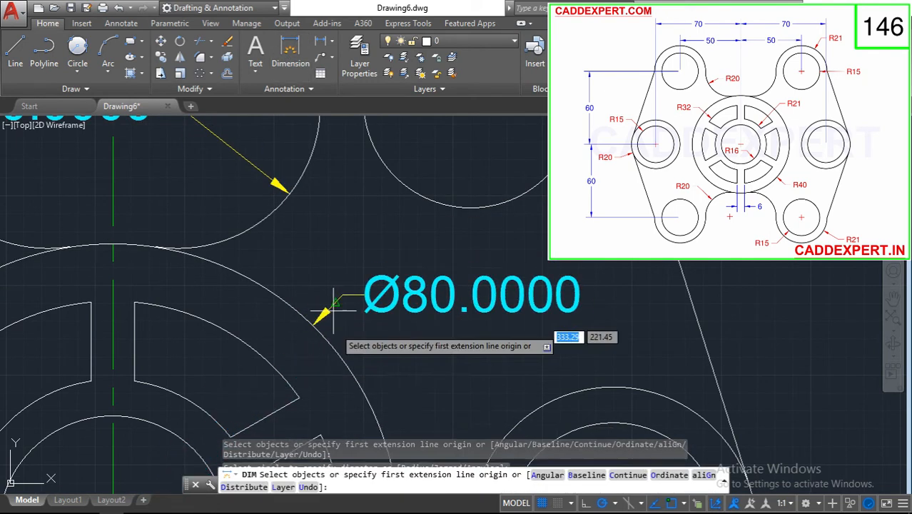
# Add radius dimensions to the outer and inner arcs of the ring cut-out just above and right of the centre
pyautogui.click(280, 368)
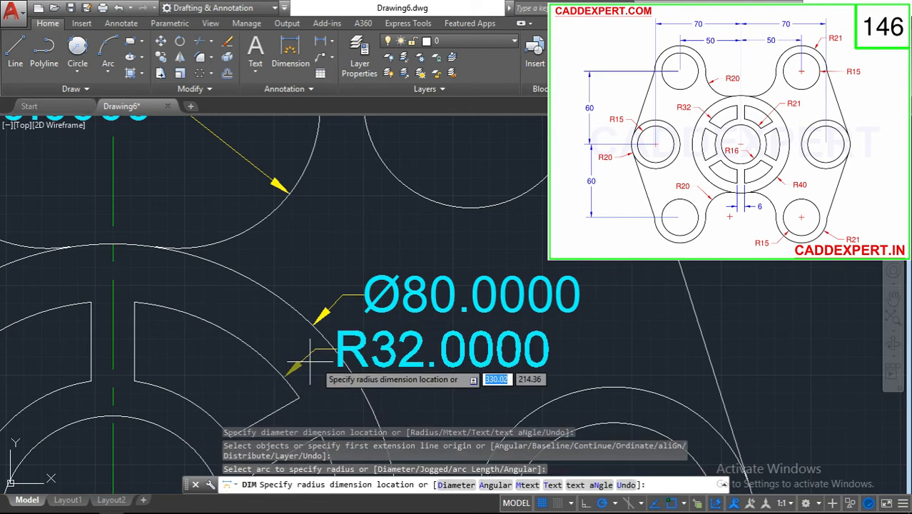
pyautogui.click(386, 361)
pyautogui.press('Return')
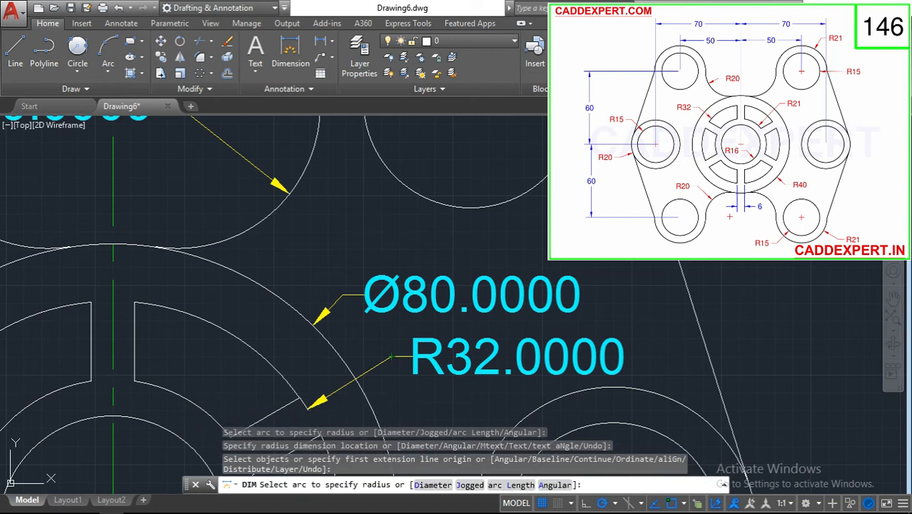
pyautogui.click(177, 396)
pyautogui.click(305, 214)
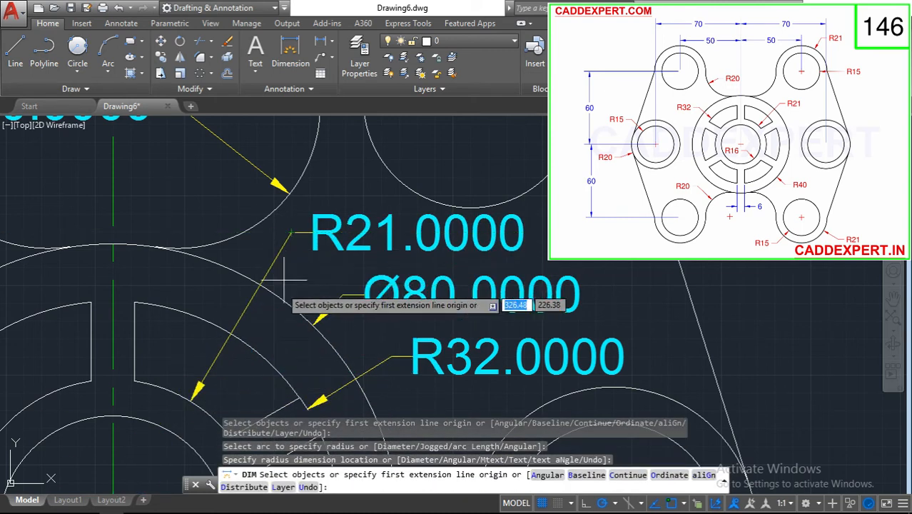
# Dimension the diameter of the innermost central circle, placing the text beyond the ring to its upper right
pyautogui.moveTo(292, 300); pyautogui.dragTo(317, 134, button='middle')
pyautogui.click(246, 316)
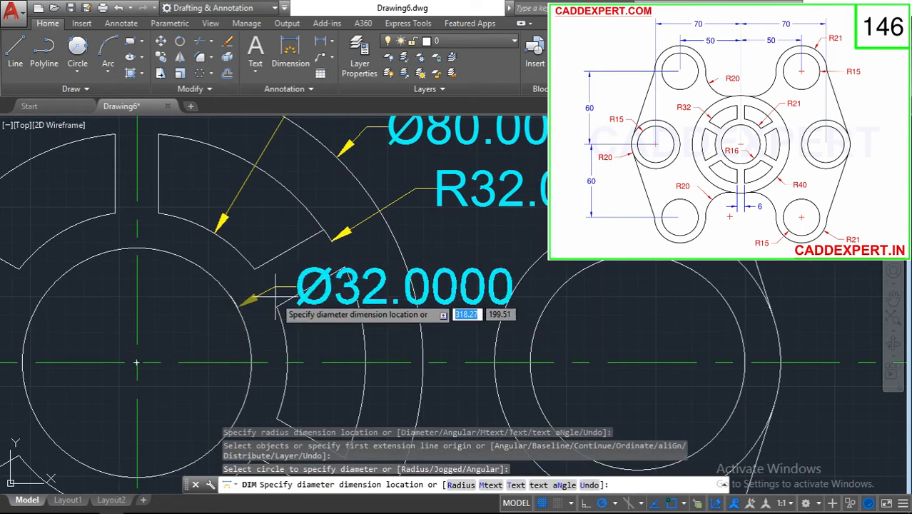
pyautogui.click(441, 247)
# Dimension the diameter of the left lobe's outer circle, placing the text above the lobe
pyautogui.moveTo(303, 312); pyautogui.dragTo(300, 171, button='middle')
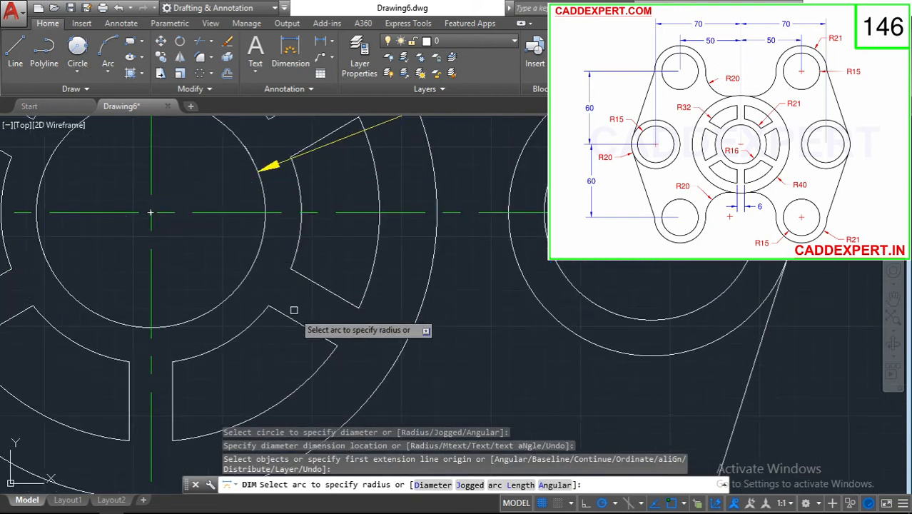
pyautogui.scroll(-2, 393, 352)
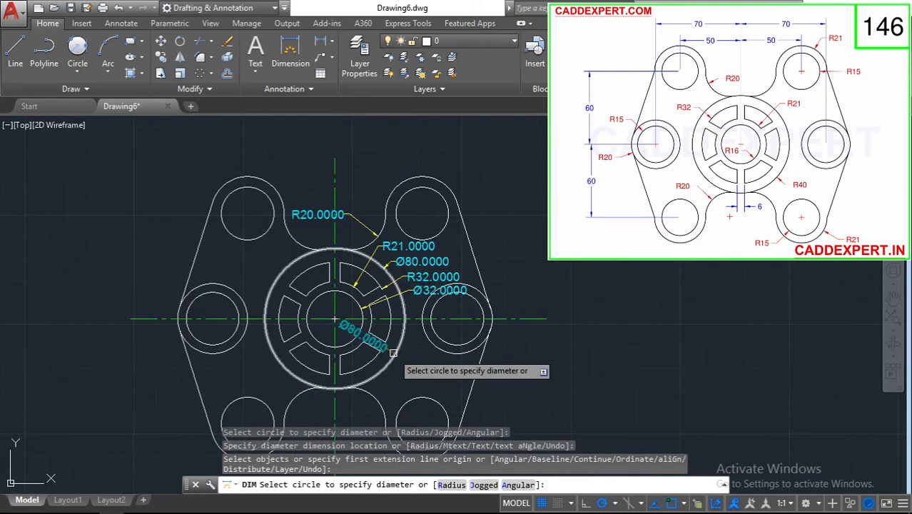
pyautogui.scroll(5, 218, 284)
pyautogui.click(205, 287)
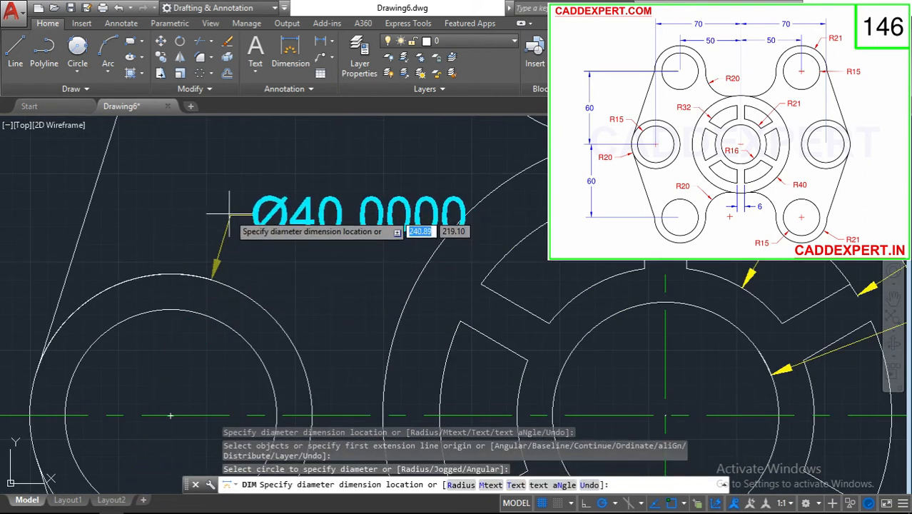
pyautogui.click(187, 189)
# Dimension the diameter of the hole in the lower-right lobe, placing the text outside the plate
pyautogui.scroll(-5, 273, 252)
pyautogui.moveTo(291, 293); pyautogui.dragTo(212, 173, button='middle')
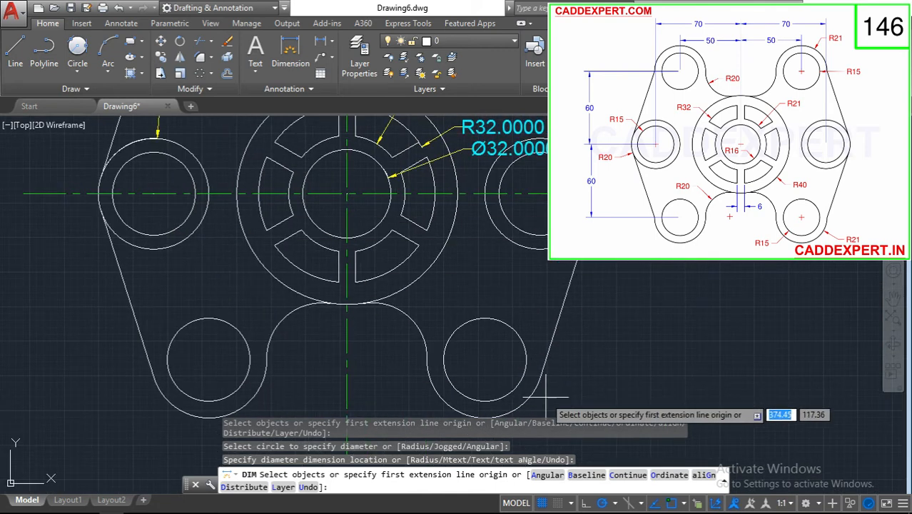
pyautogui.scroll(6, 474, 350)
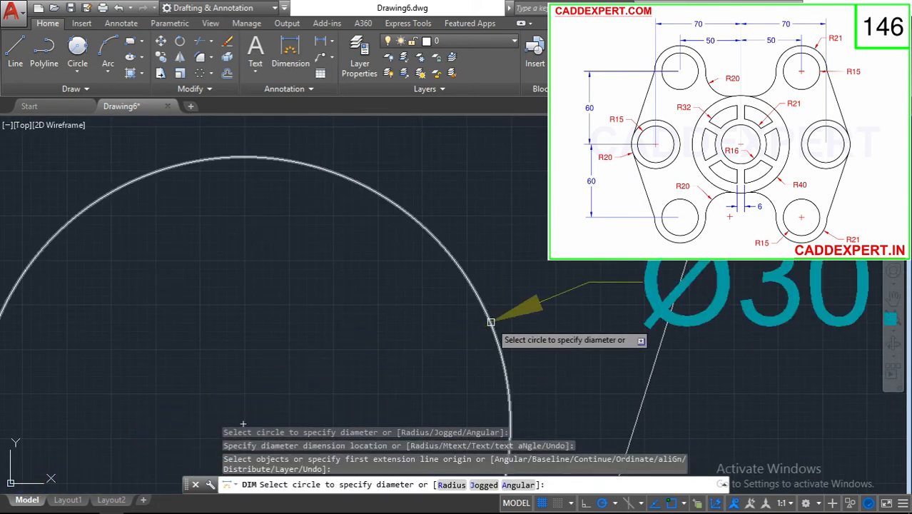
pyautogui.click(491, 322)
pyautogui.click(500, 376)
pyautogui.scroll(-5, 650, 364)
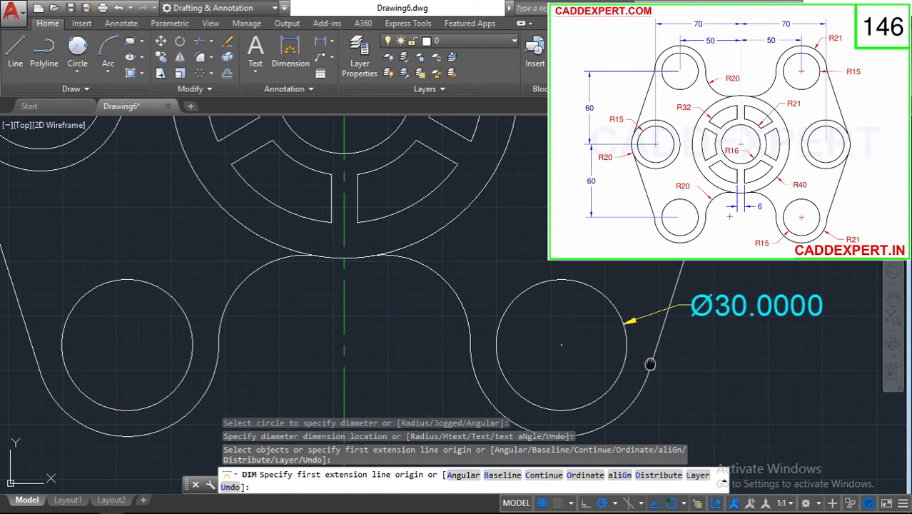
# Dimension the radius of the lower-right lobe's outer arc, placing the text below the hole's diameter dimension
pyautogui.moveTo(650, 364); pyautogui.dragTo(420, 213, button='middle')
pyautogui.click(401, 254)
pyautogui.click(456, 278)
pyautogui.scroll(-3, 380, 315)
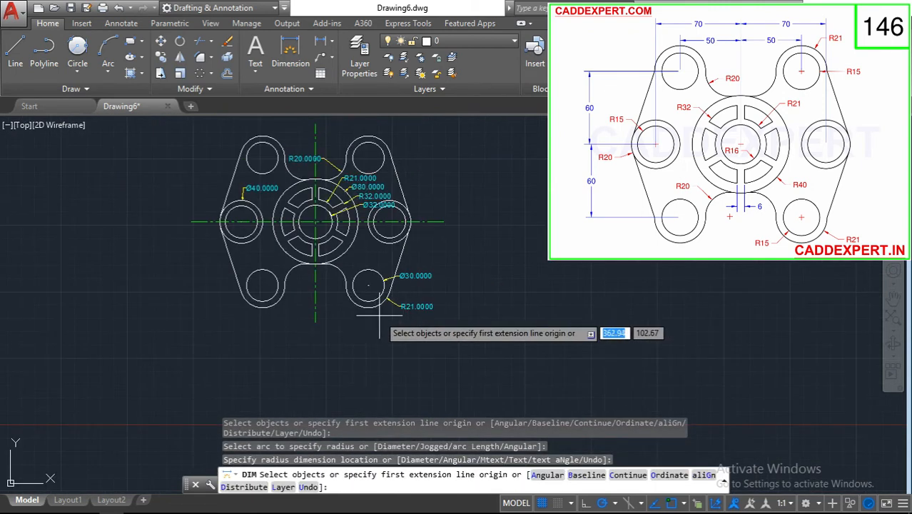
# Dimension the radius of the lower-left concave fillet arc, placing the text between the two lower lobes
pyautogui.scroll(5, 323, 289)
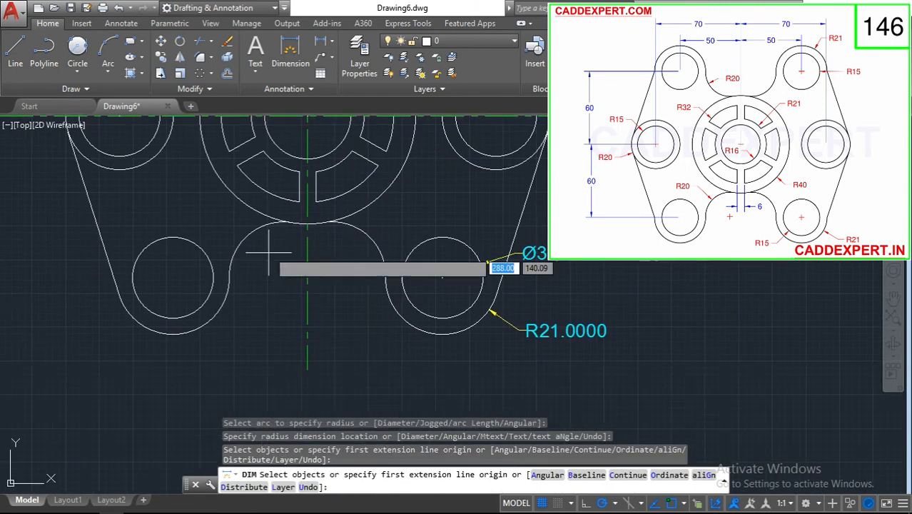
pyautogui.scroll(4, 232, 253)
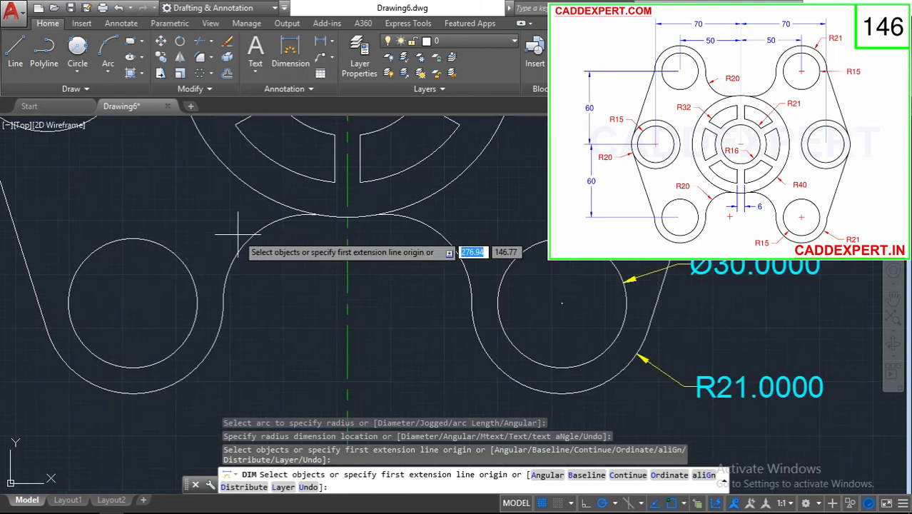
pyautogui.click(243, 240)
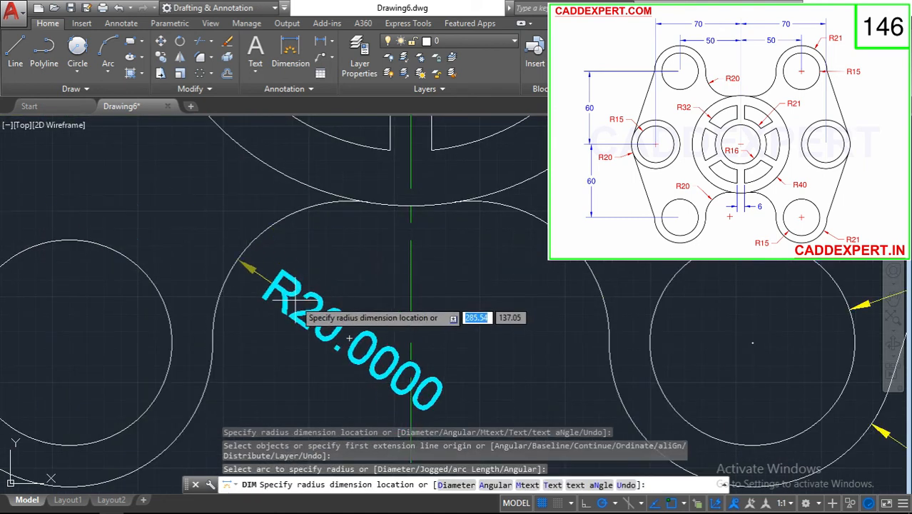
pyautogui.click(393, 321)
# Add a horizontal dimension for the gap between the two lower ring cut-outs, placing it below the large central circle
pyautogui.scroll(-3, 428, 335)
pyautogui.moveTo(447, 303); pyautogui.dragTo(296, 314, button='middle')
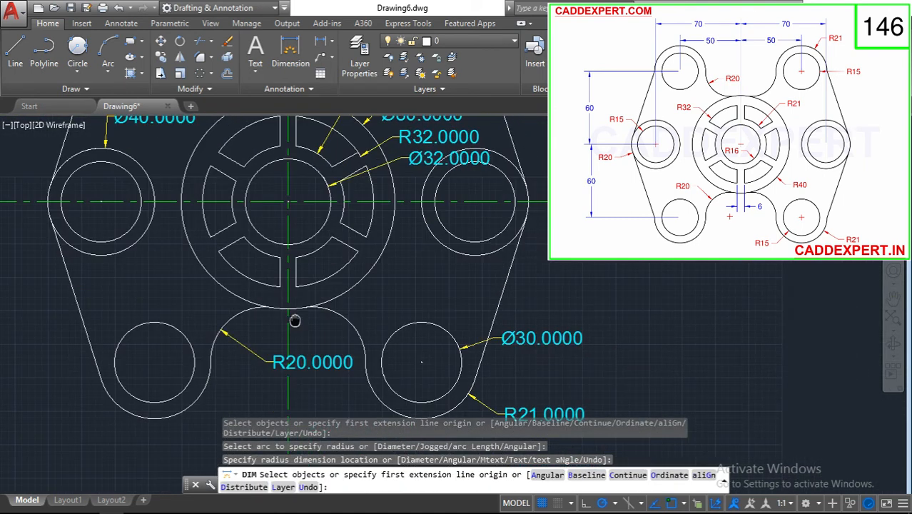
pyautogui.press('Return')
pyautogui.scroll(-3, 296, 314)
pyautogui.scroll(3, 173, 330)
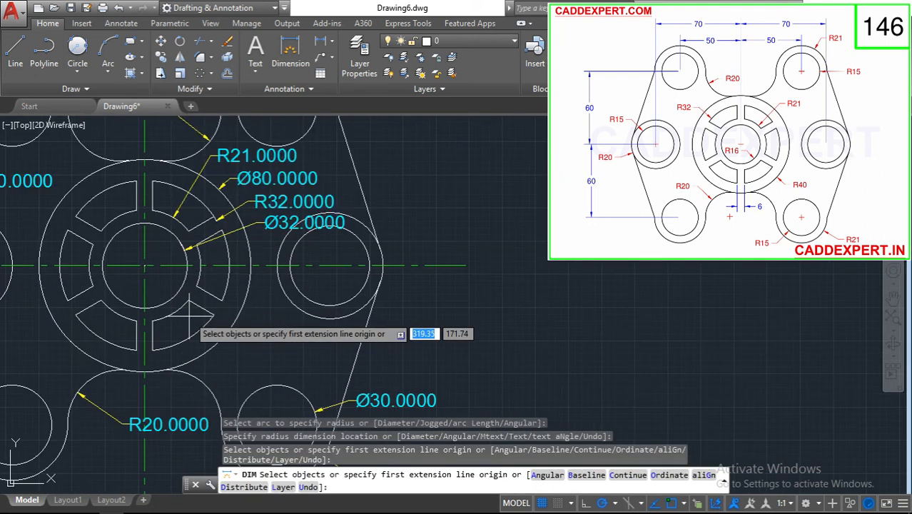
pyautogui.scroll(-1, 329, 353)
pyautogui.scroll(1, 157, 337)
pyautogui.click(156, 334)
pyautogui.click(172, 335)
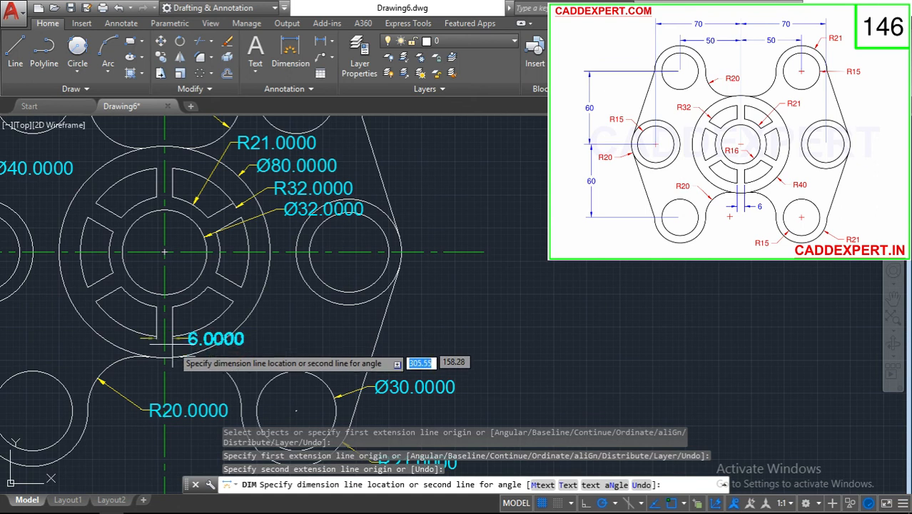
pyautogui.click(182, 382)
# Dimension the diameter of the left lobe's inner circle beside the outer circle's dimension and finish dimensioning
pyautogui.scroll(-1, 272, 329)
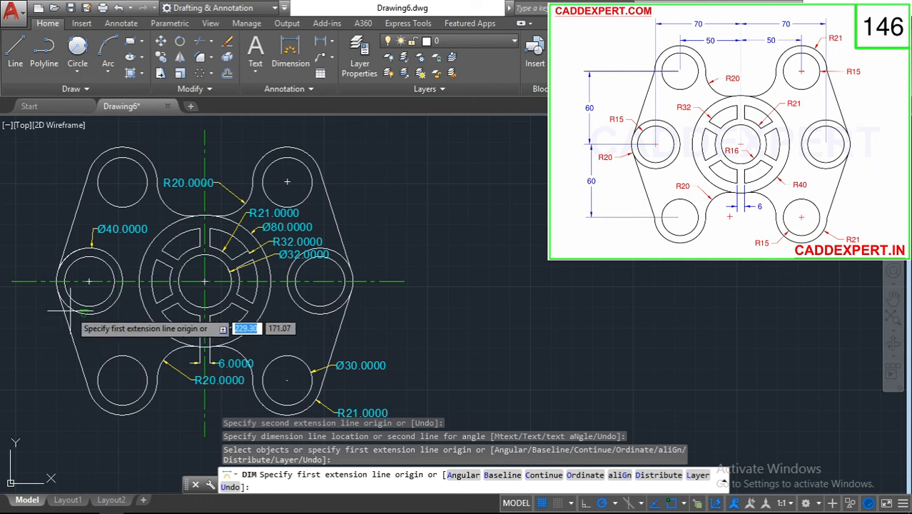
pyautogui.scroll(5, 70, 253)
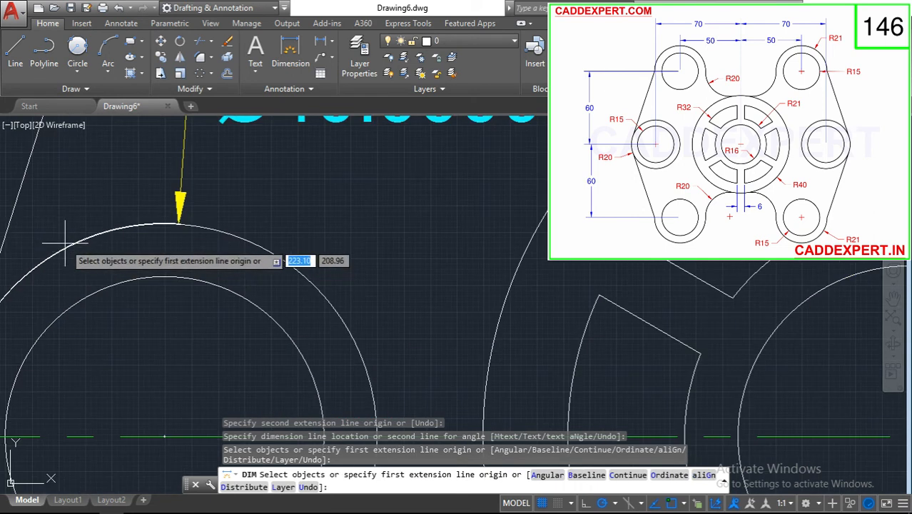
pyautogui.click(93, 293)
pyautogui.click(107, 165)
pyautogui.scroll(-7, 100, 175)
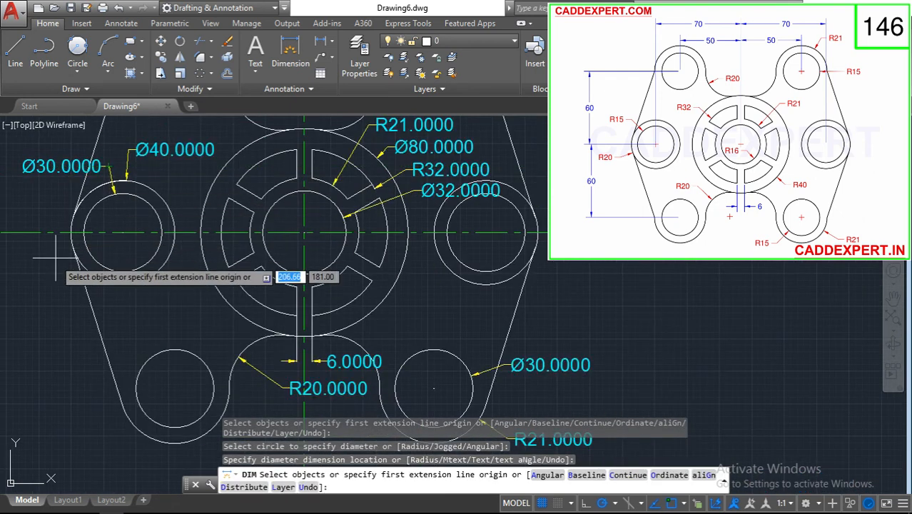
pyautogui.scroll(-2, 214, 314)
pyautogui.scroll(2, 257, 292)
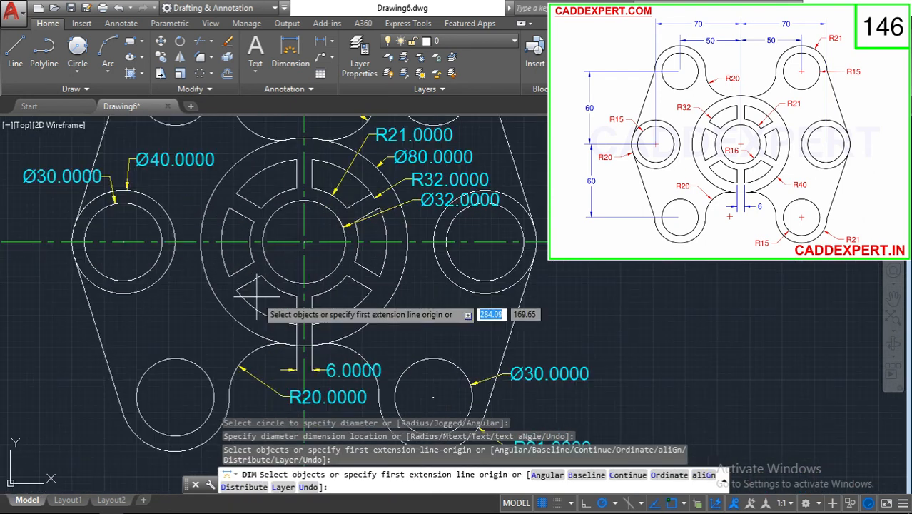
pyautogui.press('Escape')
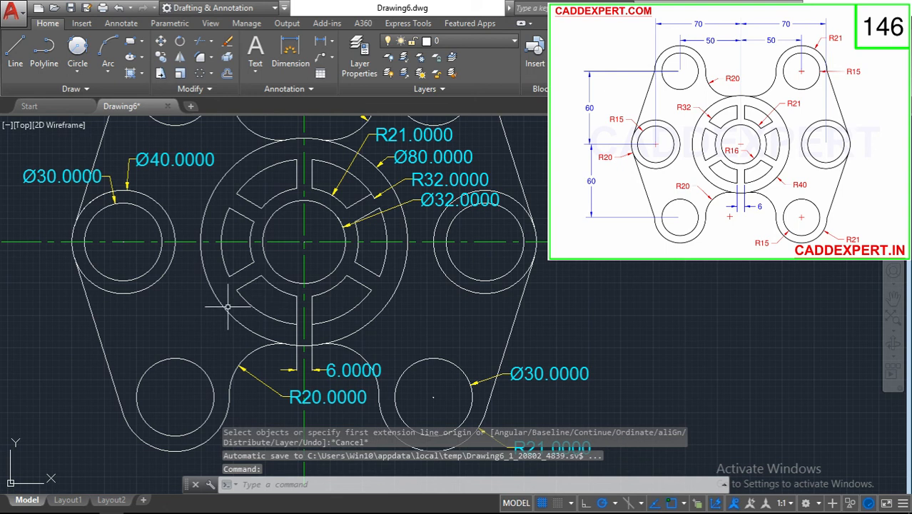
pyautogui.scroll(-2, 292, 285)
pyautogui.scroll(1, 217, 378)
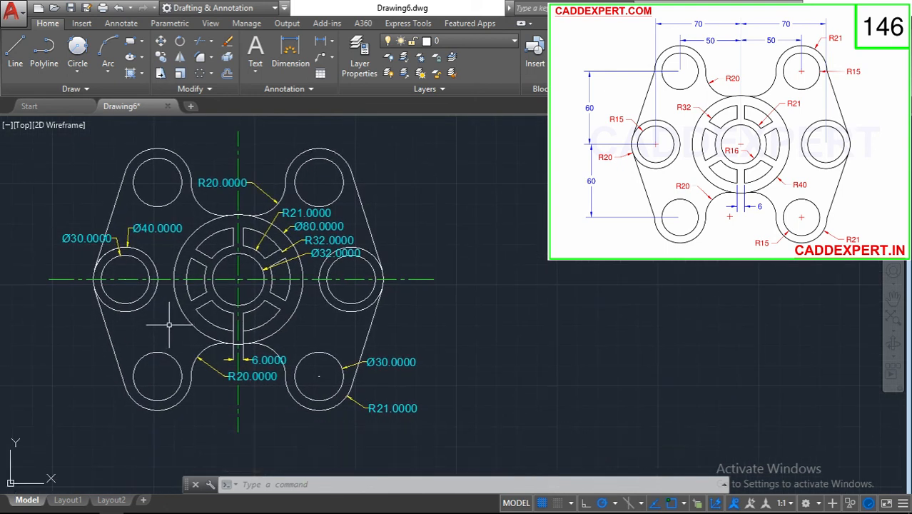
pyautogui.scroll(-2, 169, 325)
pyautogui.scroll(4, 165, 338)
pyautogui.moveTo(165, 339); pyautogui.dragTo(187, 361, button='middle')
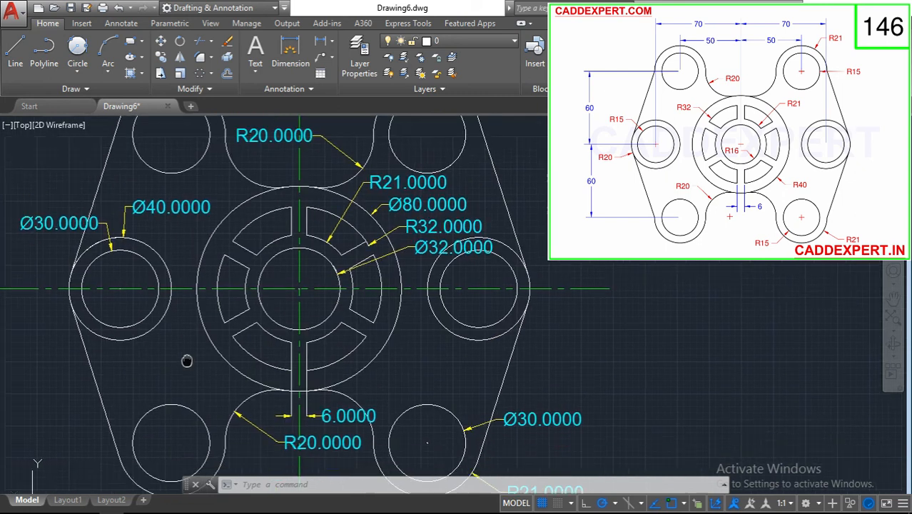
pyautogui.scroll(-2, 187, 357)
pyautogui.scroll(2, 187, 357)
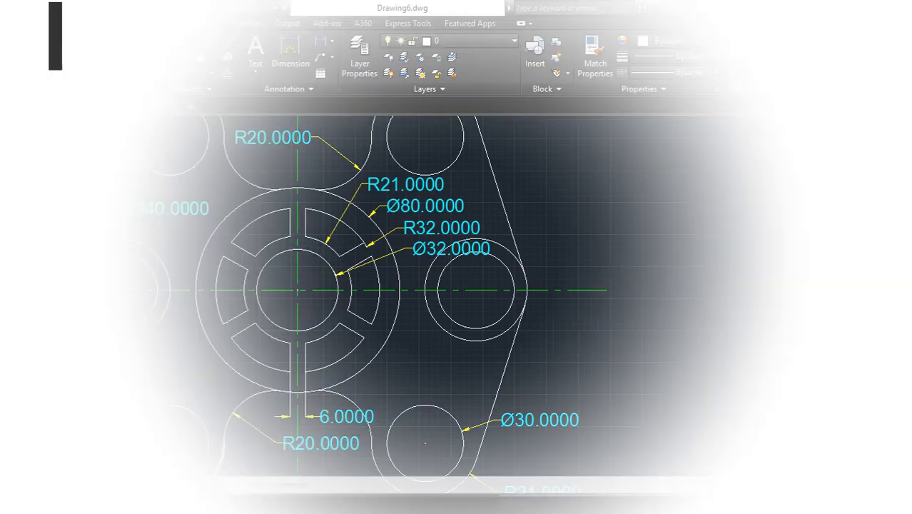